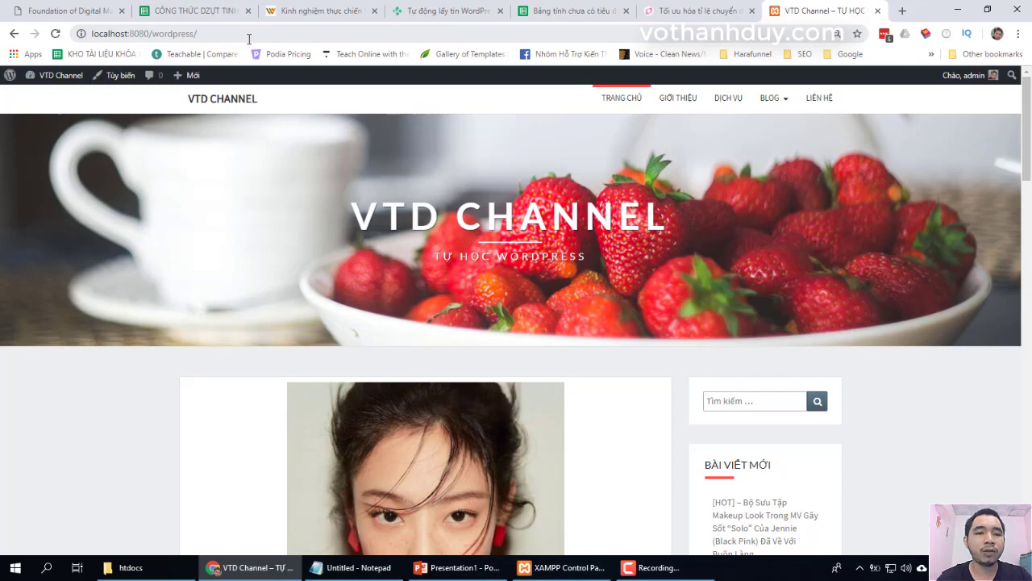
- Reload the VTD Channel front page and scroll through it
{"action": "key", "text": "Return"}
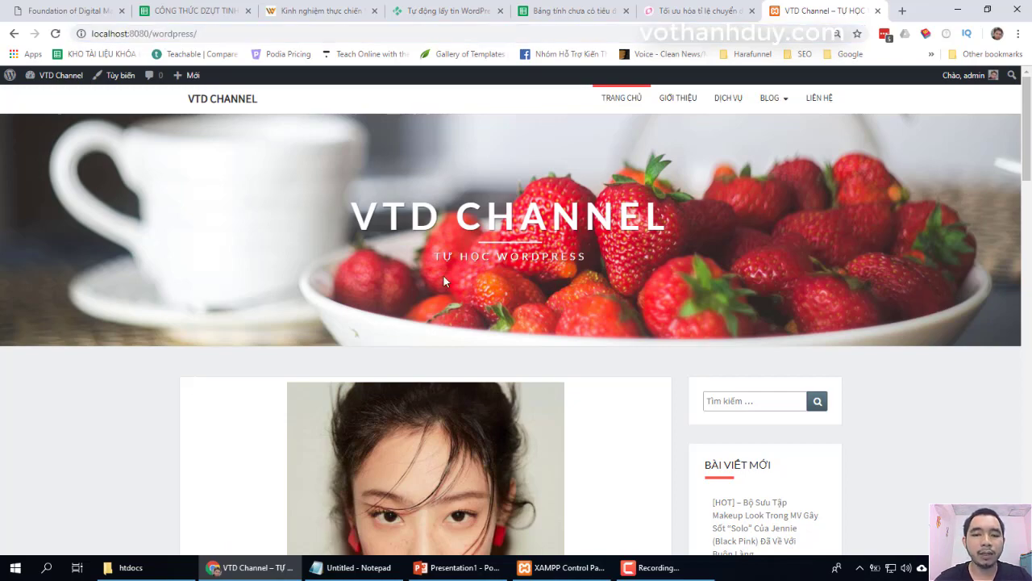
{"action": "scroll", "coordinate": [443, 275], "scroll_direction": "down", "scroll_amount": 10}
{"action": "scroll", "coordinate": [442, 274], "scroll_direction": "up", "scroll_amount": 10}
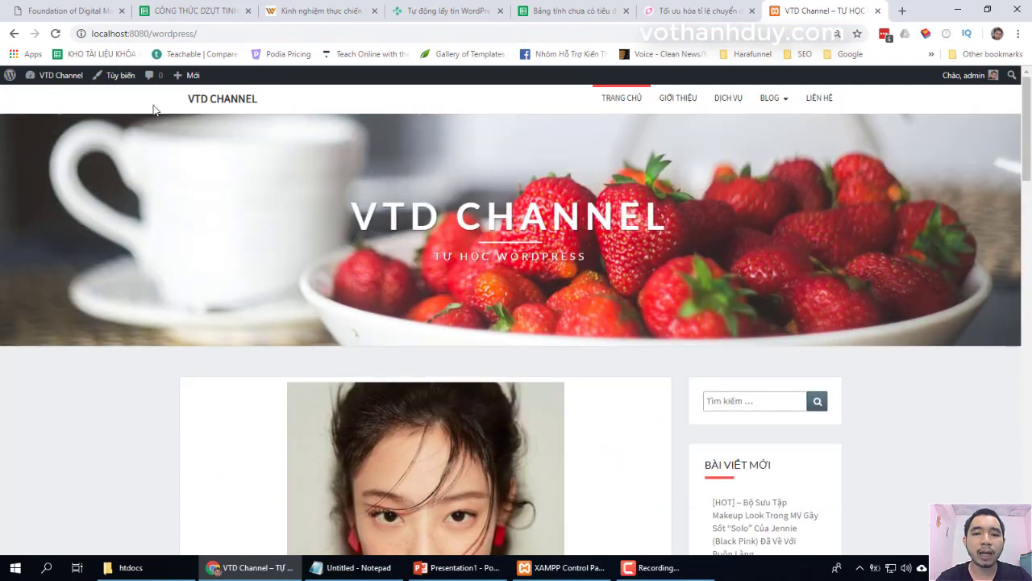
- Append 'admin' to the site URL to reach the dashboard, then open Settings > General (Tổng quan)
{"action": "left_click", "coordinate": [222, 32]}
{"action": "left_click", "coordinate": [241, 32]}
{"action": "type", "text": "admin"}
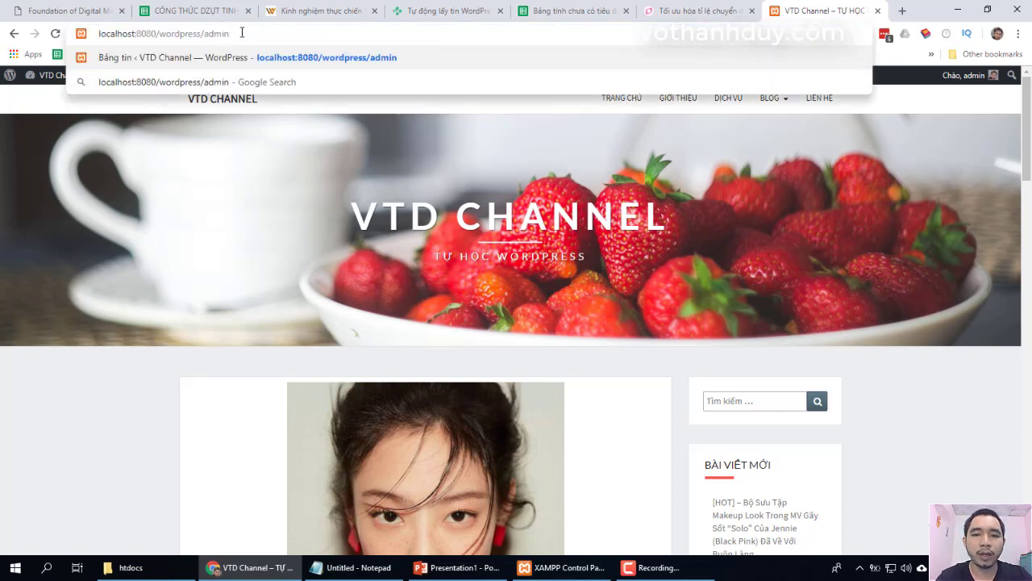
{"action": "key", "text": "Return"}
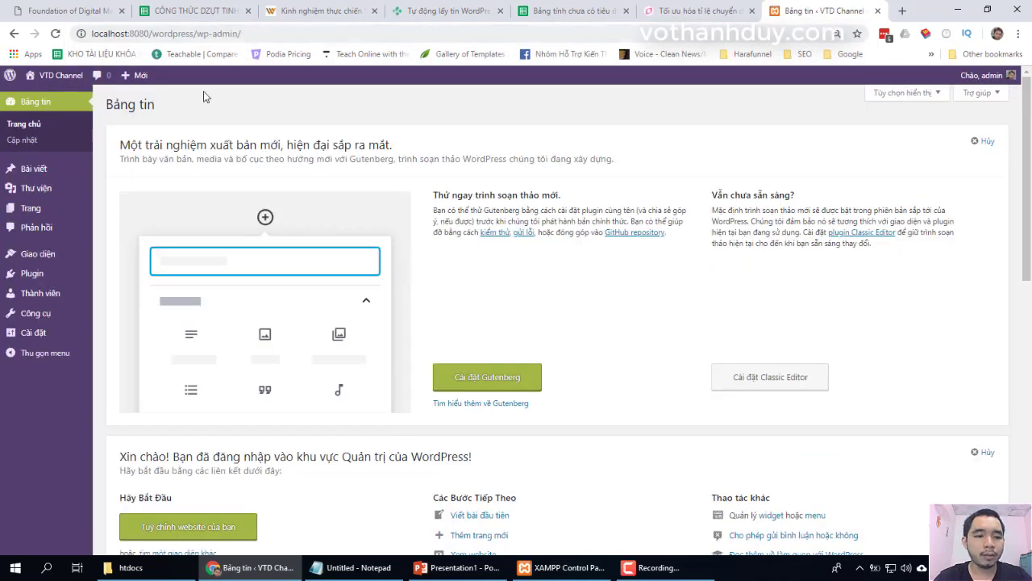
{"action": "mouse_move", "coordinate": [66, 337]}
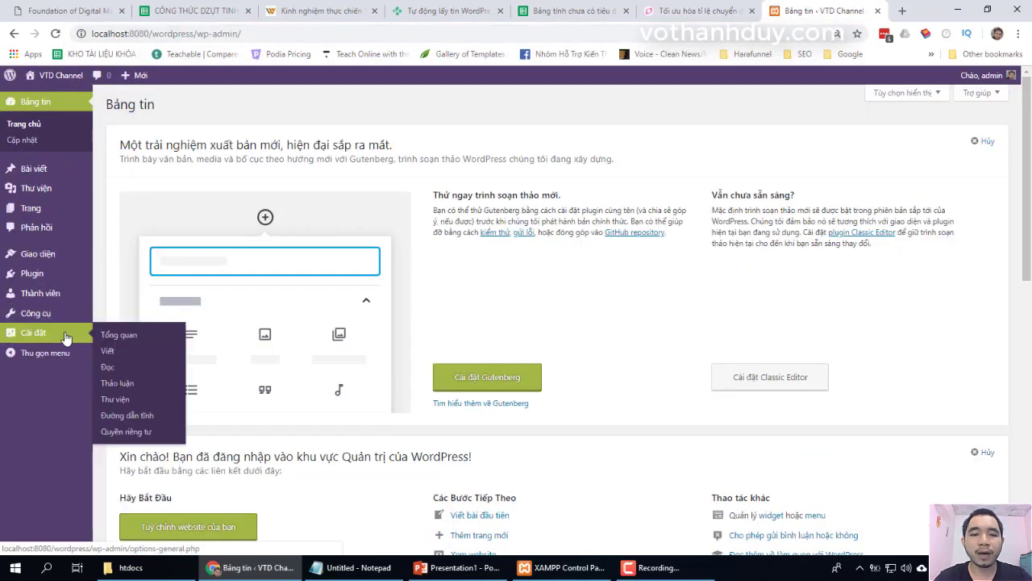
{"action": "left_click", "coordinate": [115, 335]}
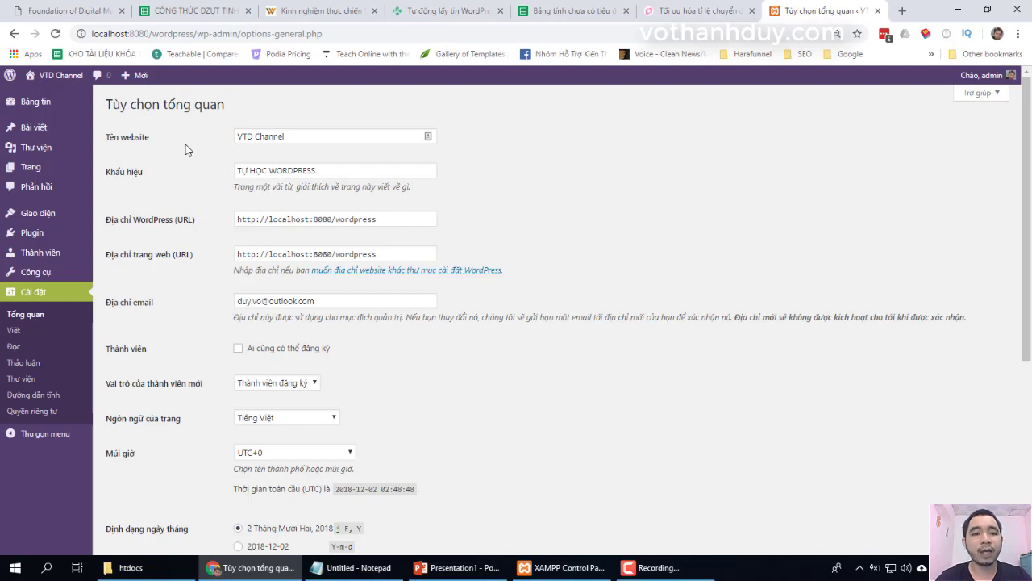
{"action": "triple_click", "coordinate": [295, 138]}
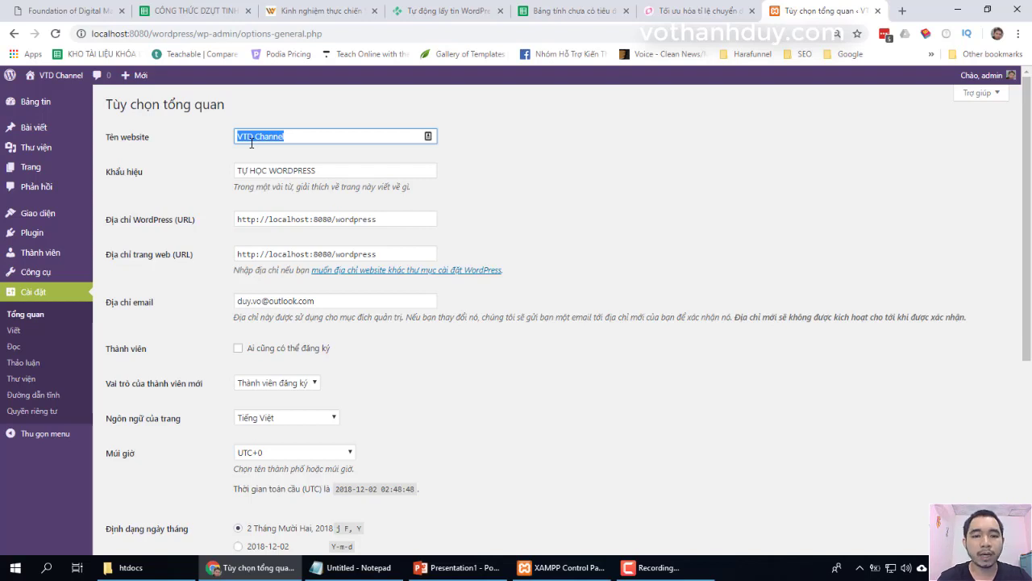
{"action": "left_click", "coordinate": [327, 135]}
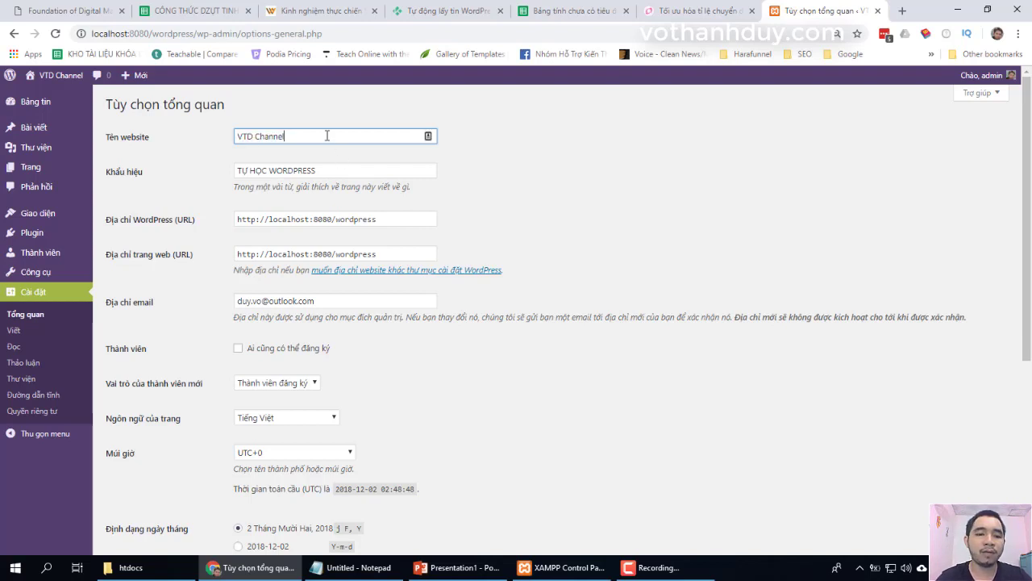
{"action": "left_click", "coordinate": [297, 182]}
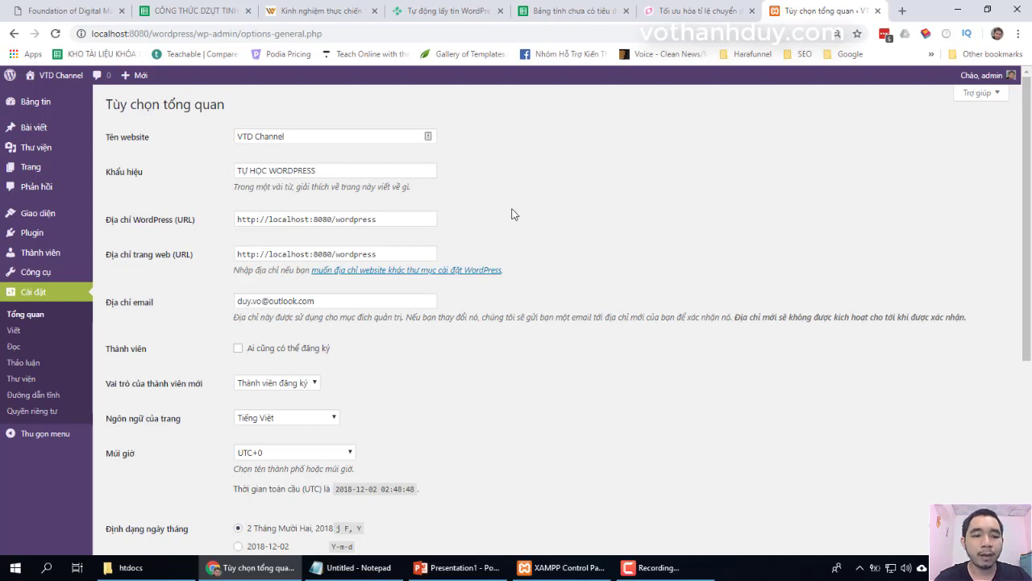
{"action": "scroll", "coordinate": [511, 215], "scroll_direction": "down", "scroll_amount": 1}
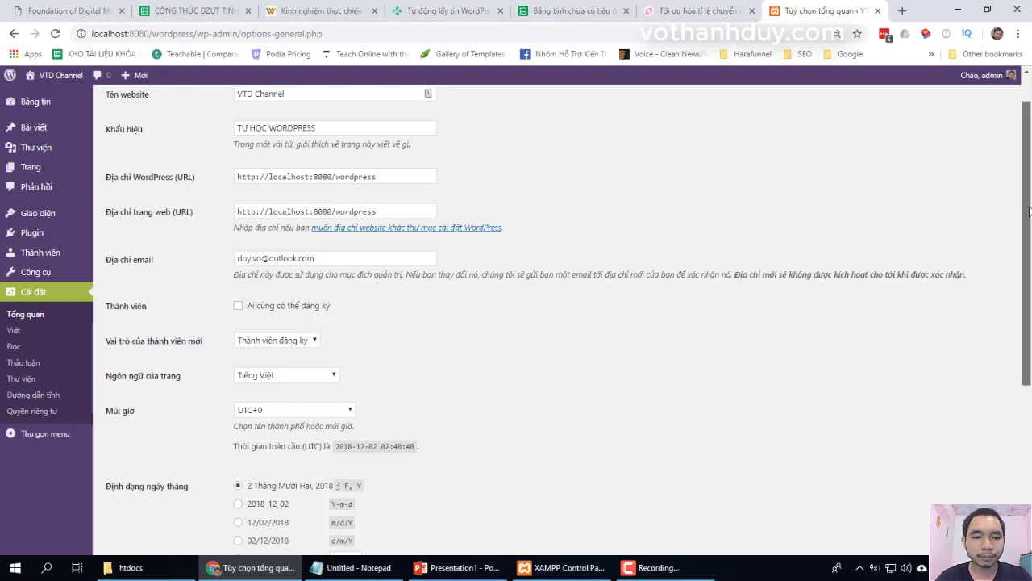
{"action": "scroll", "coordinate": [1029, 212], "scroll_direction": "down", "scroll_amount": 1}
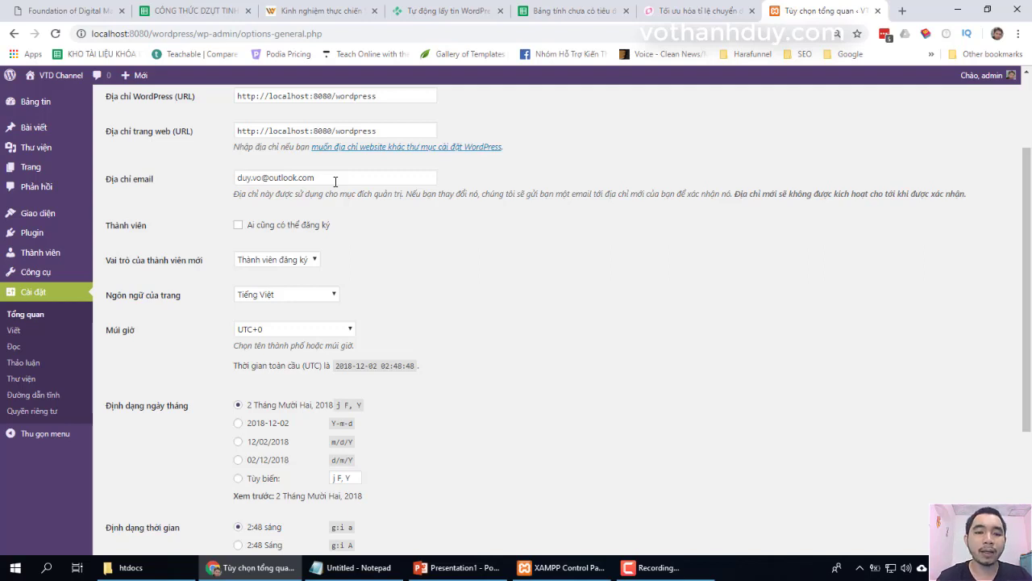
{"action": "left_click_drag", "start_coordinate": [321, 173], "coordinate": [218, 184]}
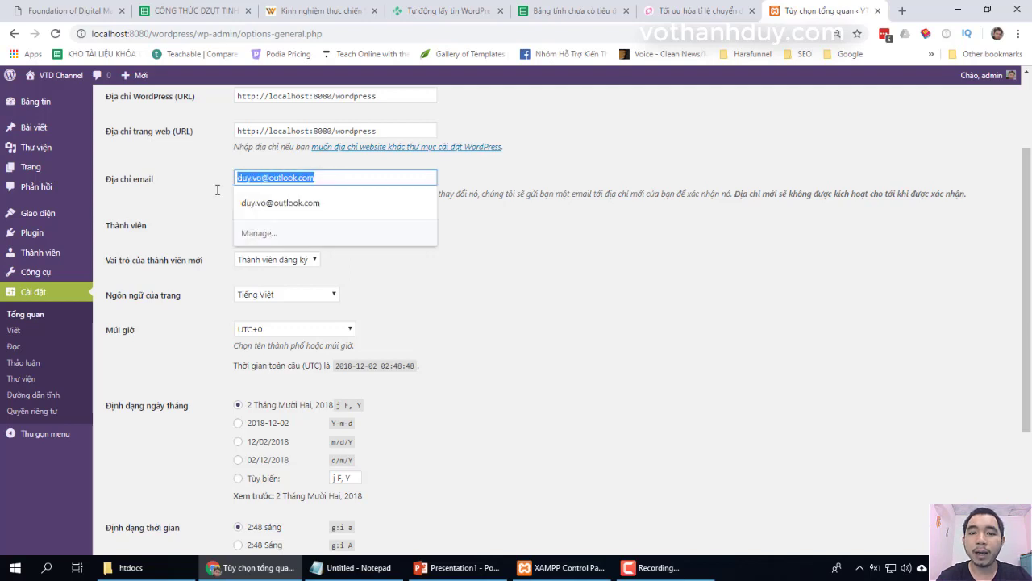
{"action": "left_click", "coordinate": [215, 196]}
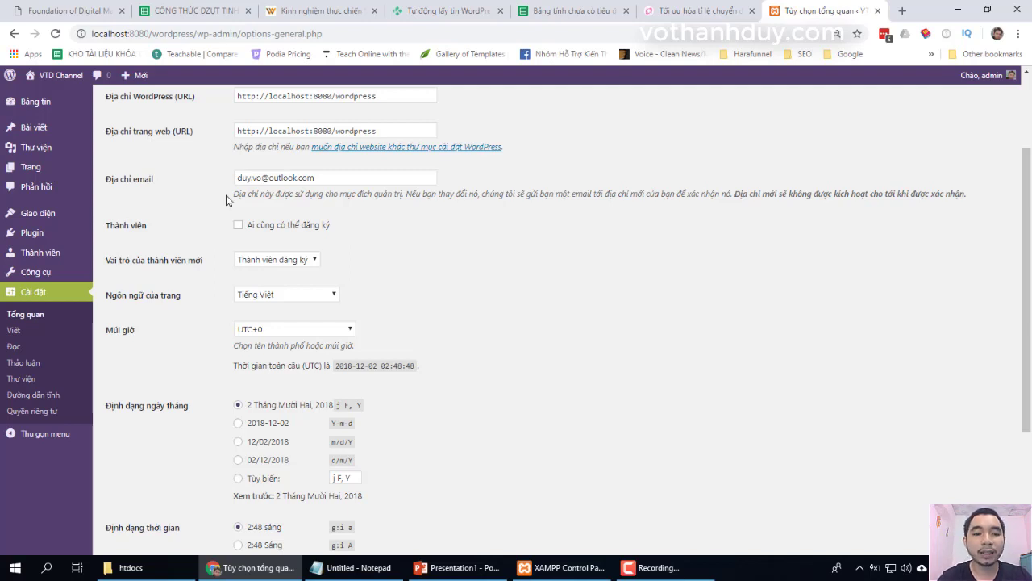
{"action": "left_click_drag", "start_coordinate": [352, 178], "coordinate": [192, 177]}
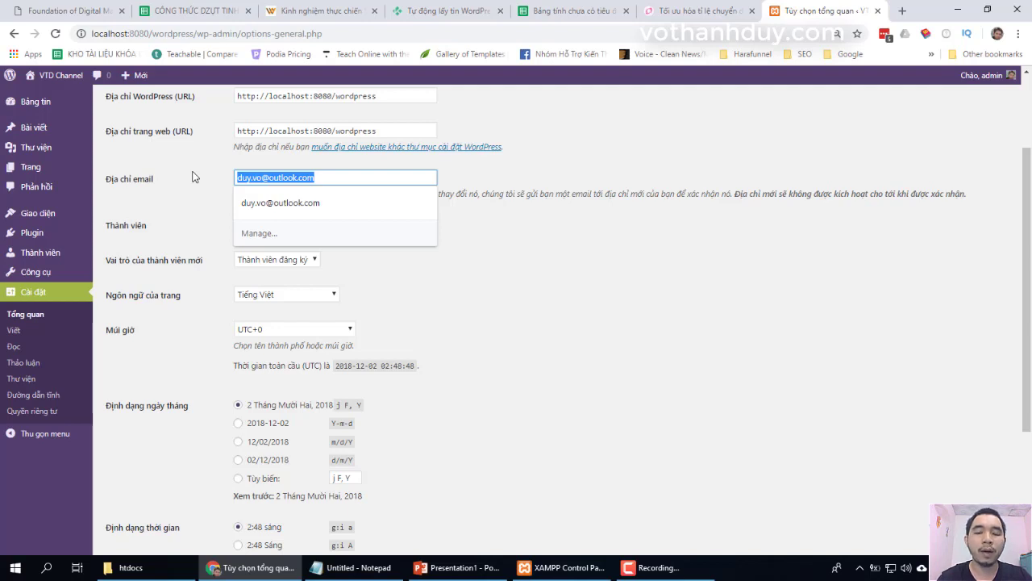
{"action": "left_click", "coordinate": [193, 175]}
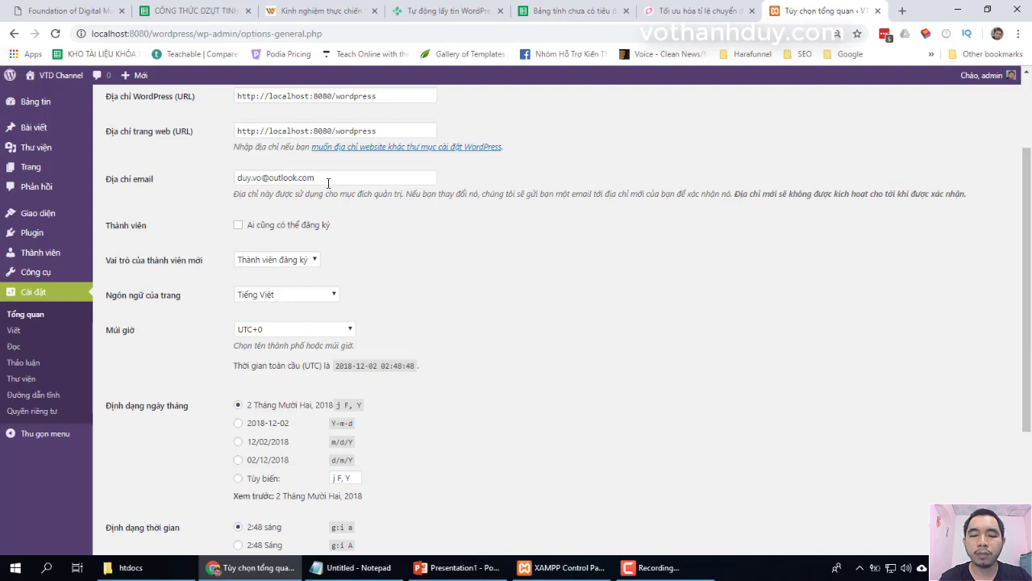
{"action": "left_click_drag", "start_coordinate": [1029, 219], "coordinate": [1030, 280]}
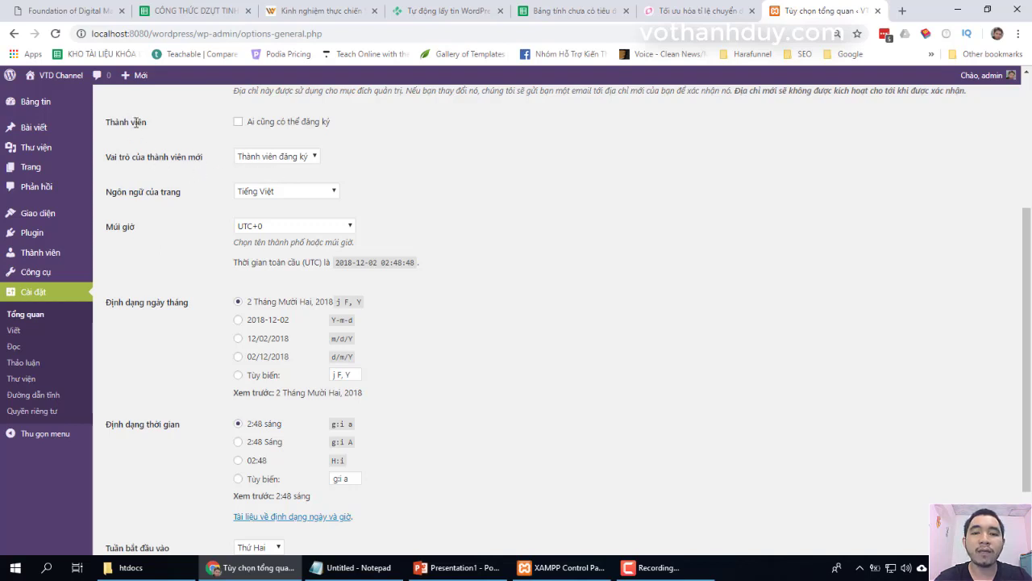
{"action": "left_click", "coordinate": [247, 164]}
{"action": "left_click", "coordinate": [249, 162]}
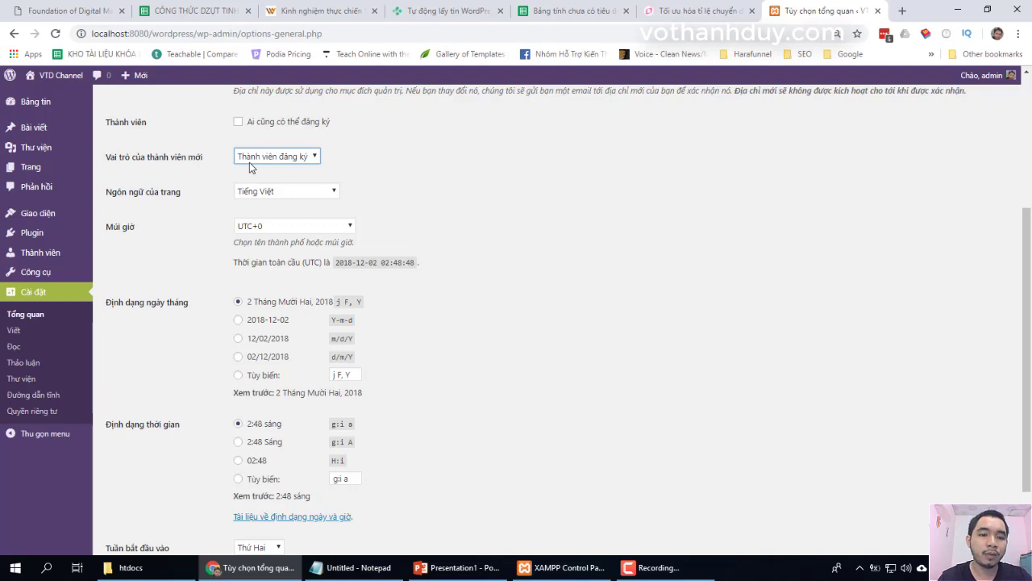
{"action": "left_click", "coordinate": [507, 182]}
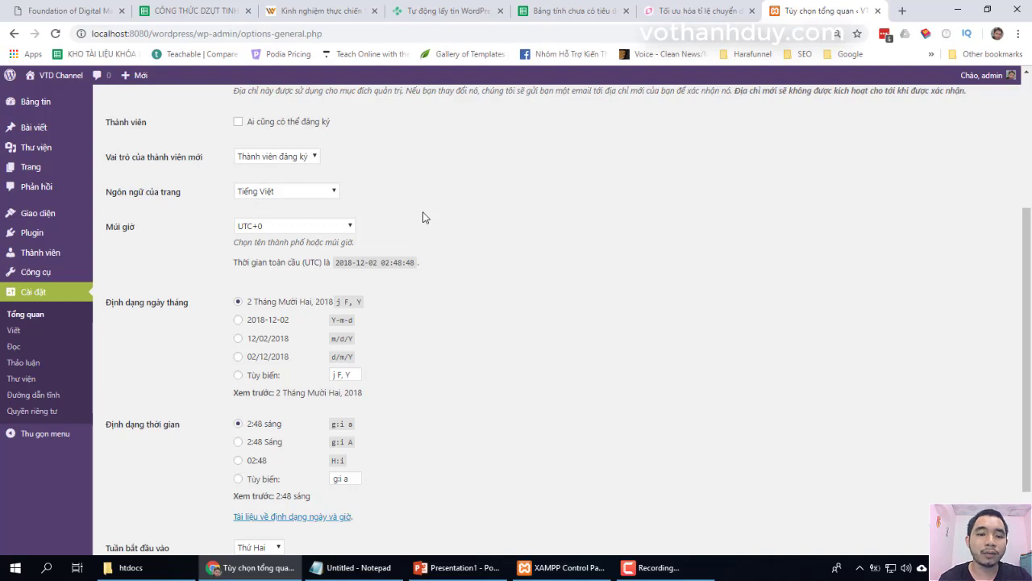
{"action": "left_click", "coordinate": [329, 194]}
{"action": "left_click", "coordinate": [307, 225]}
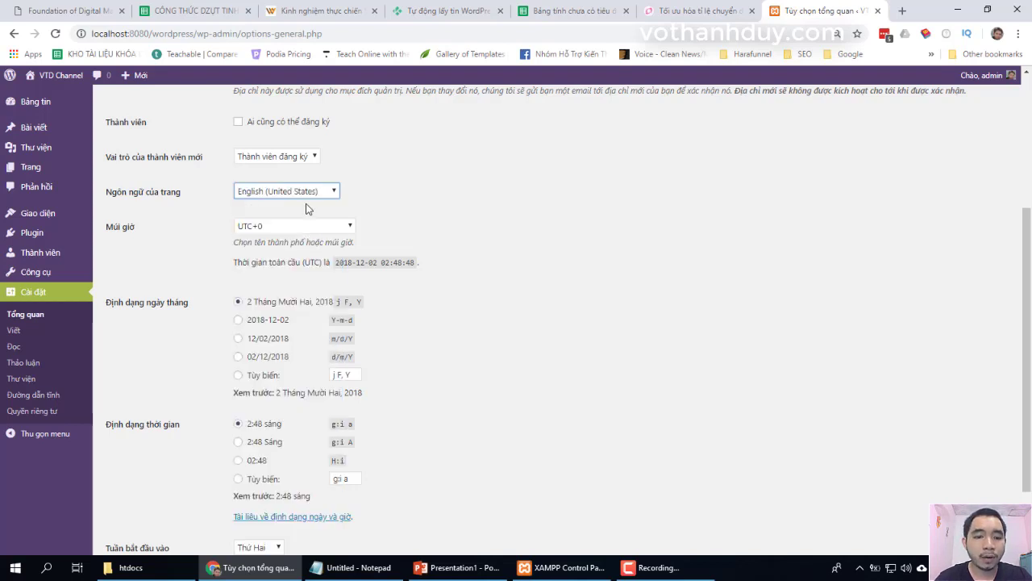
{"action": "left_click", "coordinate": [308, 193]}
{"action": "left_click", "coordinate": [337, 311]}
{"action": "left_click_drag", "start_coordinate": [337, 311], "coordinate": [367, 197]}
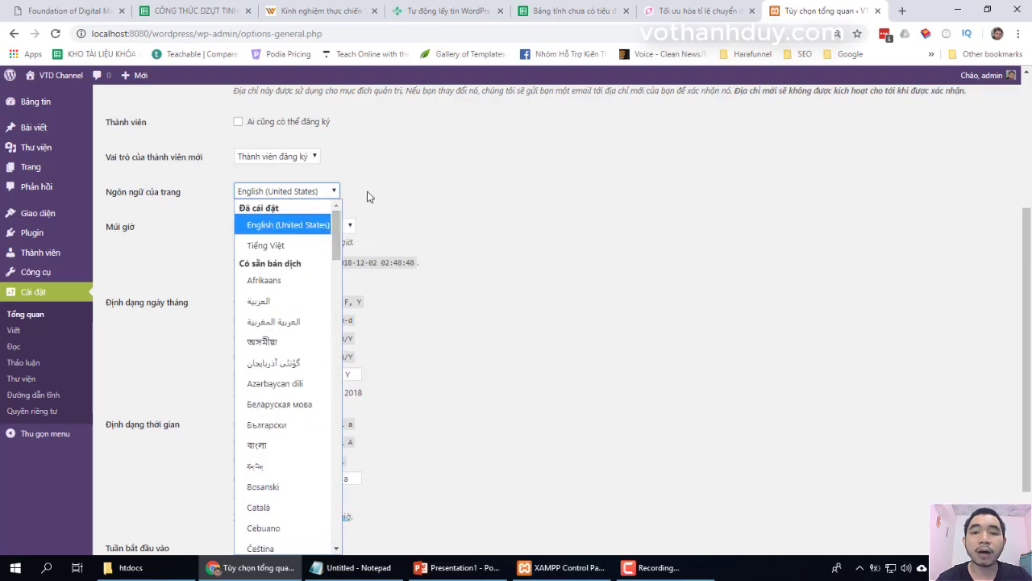
{"action": "left_click", "coordinate": [367, 197]}
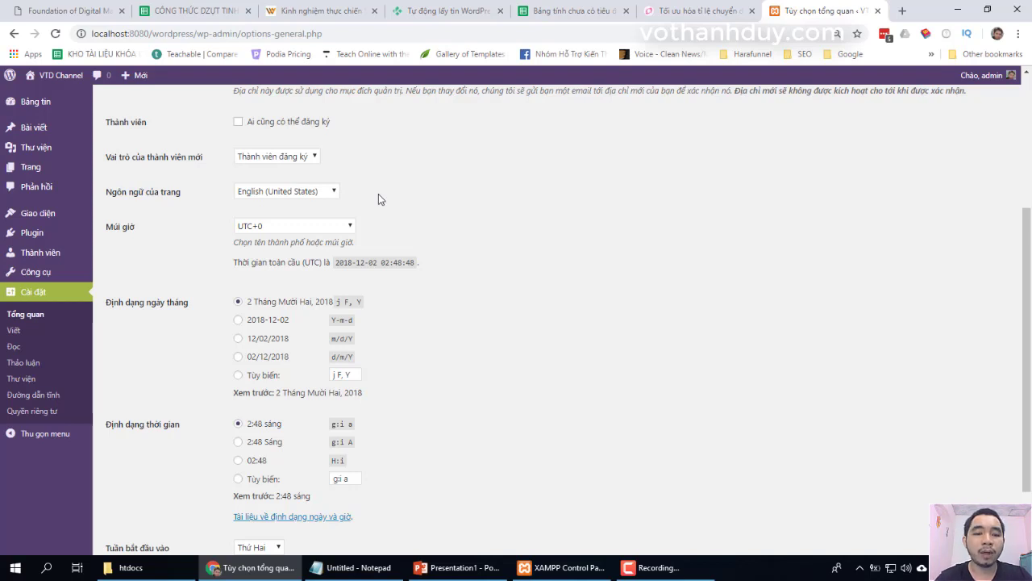
{"action": "left_click", "coordinate": [331, 192]}
{"action": "left_click", "coordinate": [309, 254]}
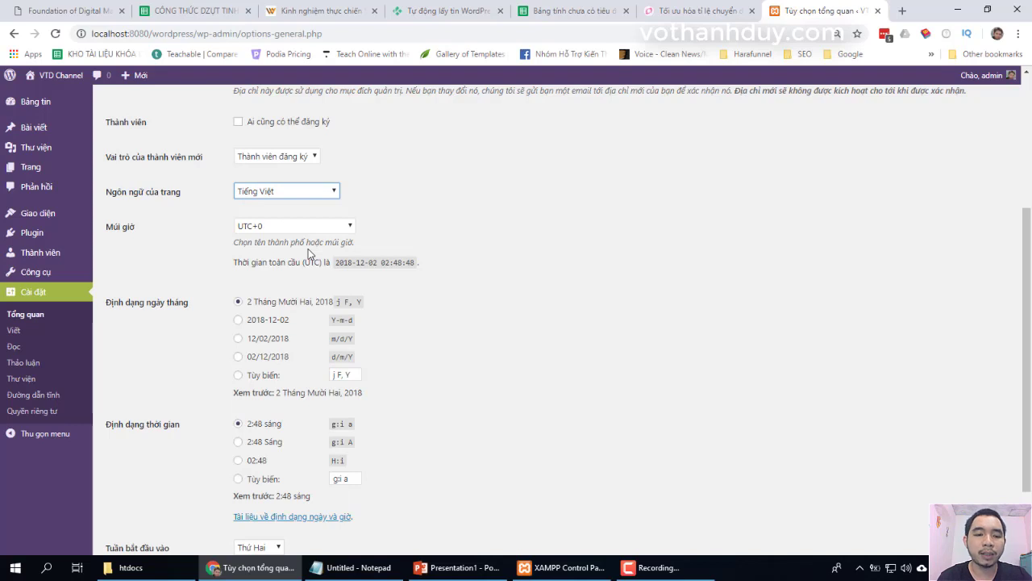
{"action": "left_click", "coordinate": [499, 226]}
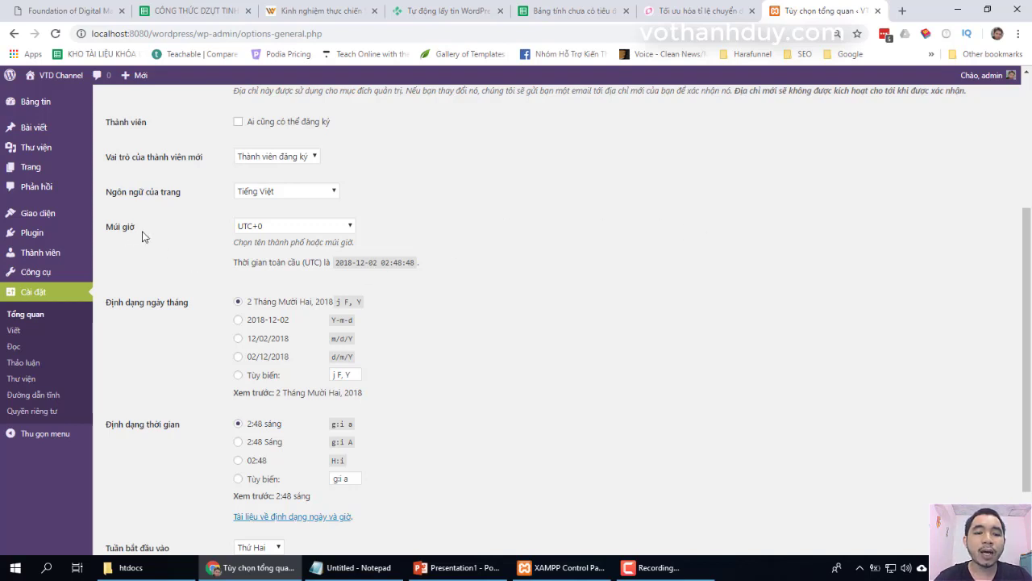
- Set the timezone to UTC+7 and the date format to d/m/Y, then save the General settings
{"action": "left_click", "coordinate": [274, 233]}
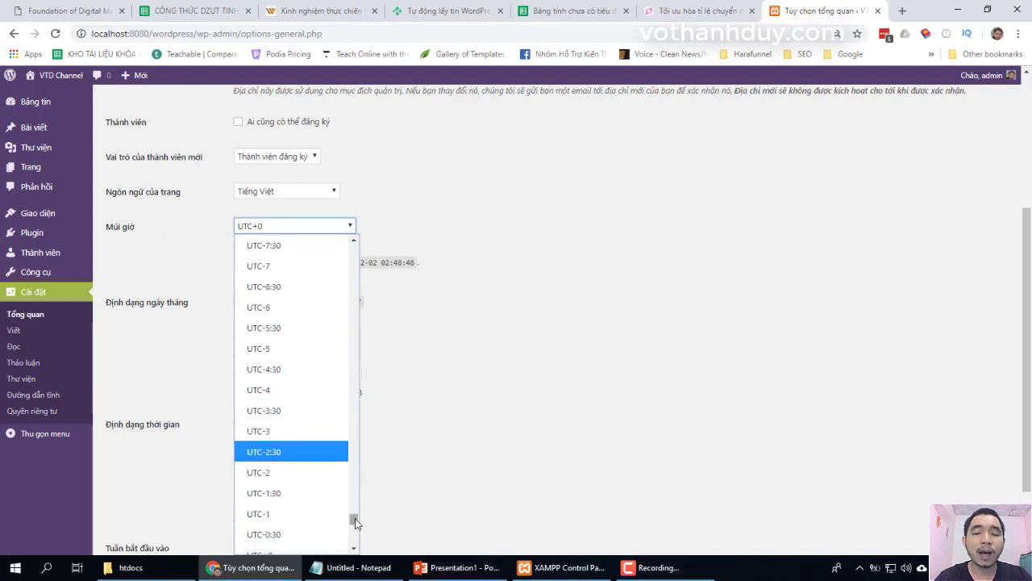
{"action": "left_click_drag", "start_coordinate": [355, 522], "coordinate": [356, 537]}
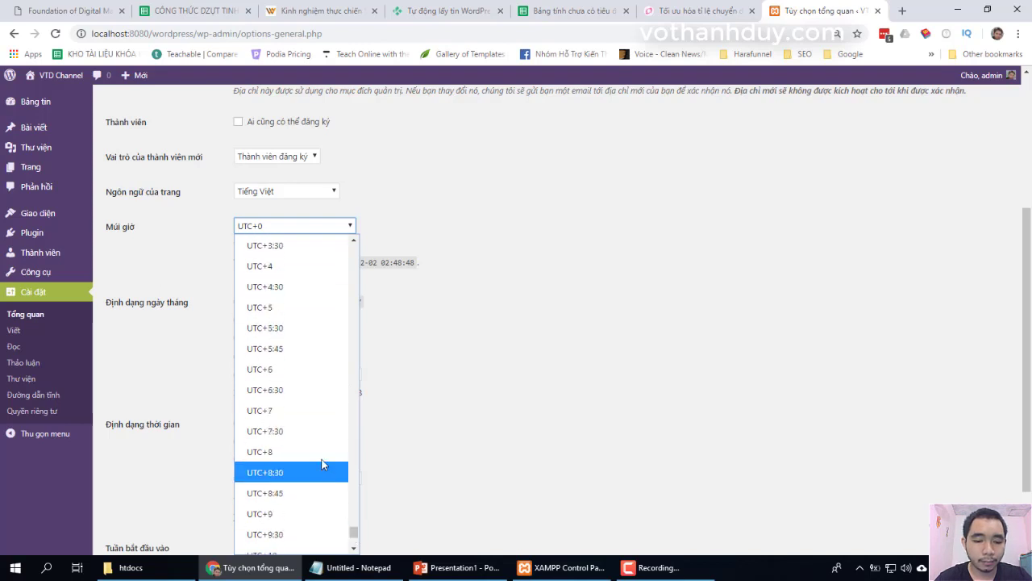
{"action": "left_click", "coordinate": [307, 413]}
{"action": "scroll", "coordinate": [553, 343], "scroll_direction": "down", "scroll_amount": 2}
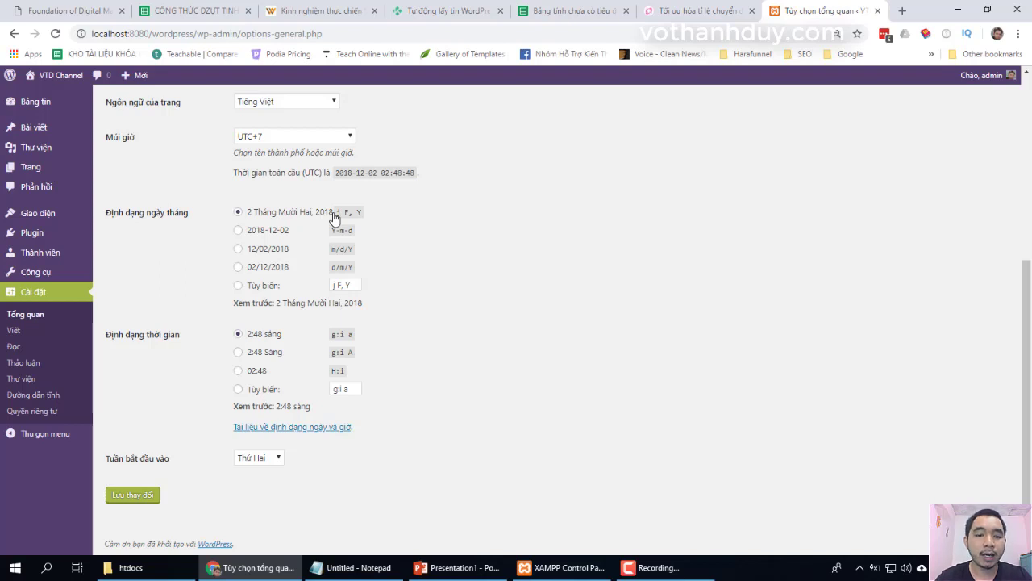
{"action": "left_click", "coordinate": [268, 271]}
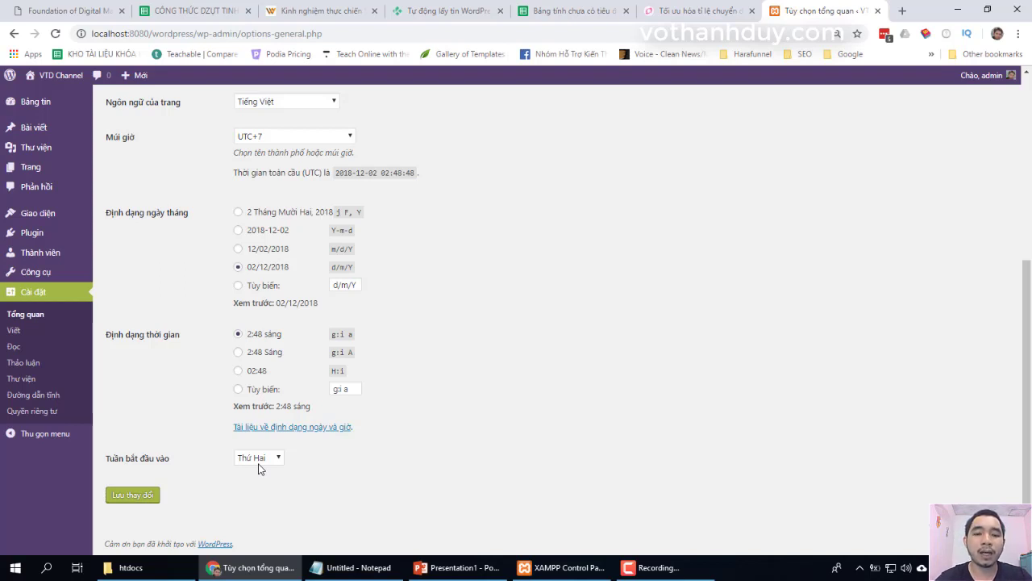
{"action": "left_click", "coordinate": [138, 496]}
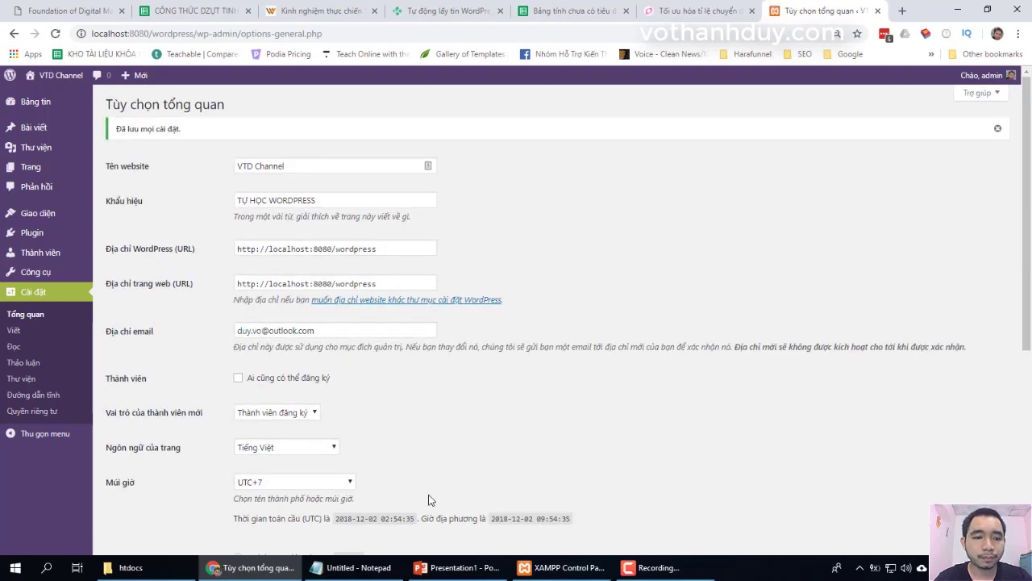
{"action": "left_click", "coordinate": [15, 331]}
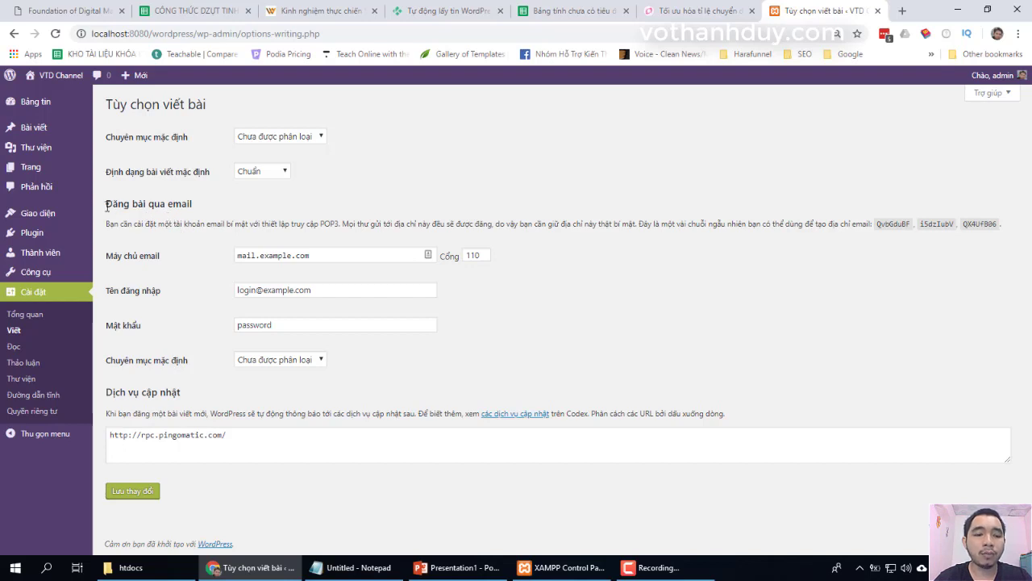
{"action": "left_click_drag", "start_coordinate": [106, 205], "coordinate": [207, 203]}
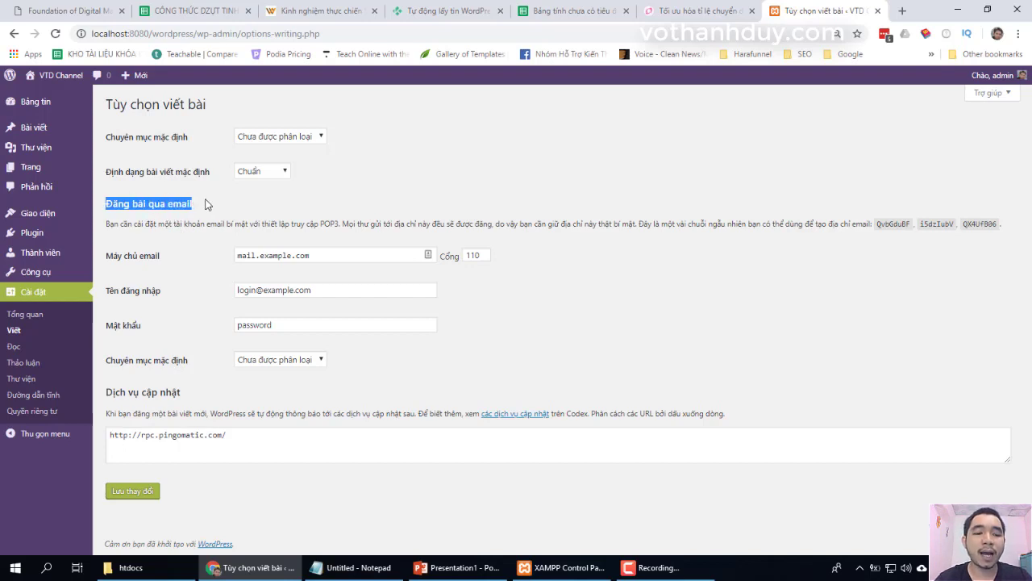
{"action": "left_click", "coordinate": [205, 204]}
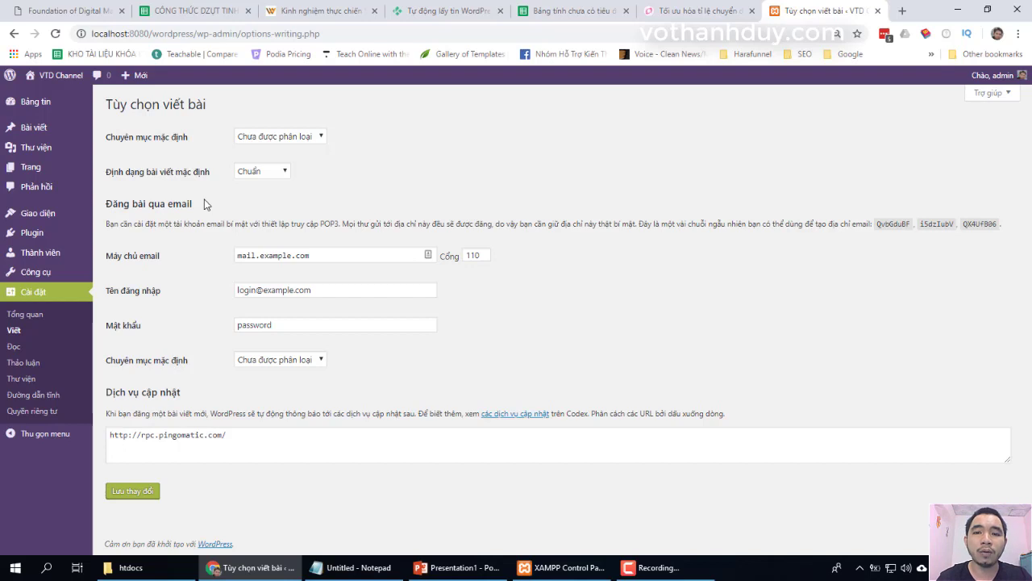
{"action": "left_click_drag", "start_coordinate": [193, 205], "coordinate": [109, 207]}
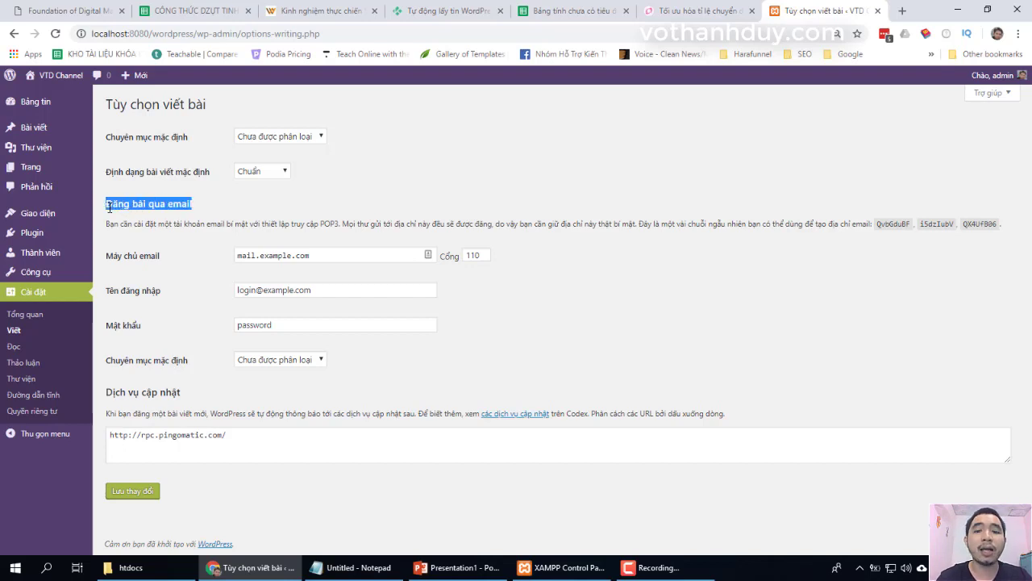
{"action": "left_click", "coordinate": [109, 207]}
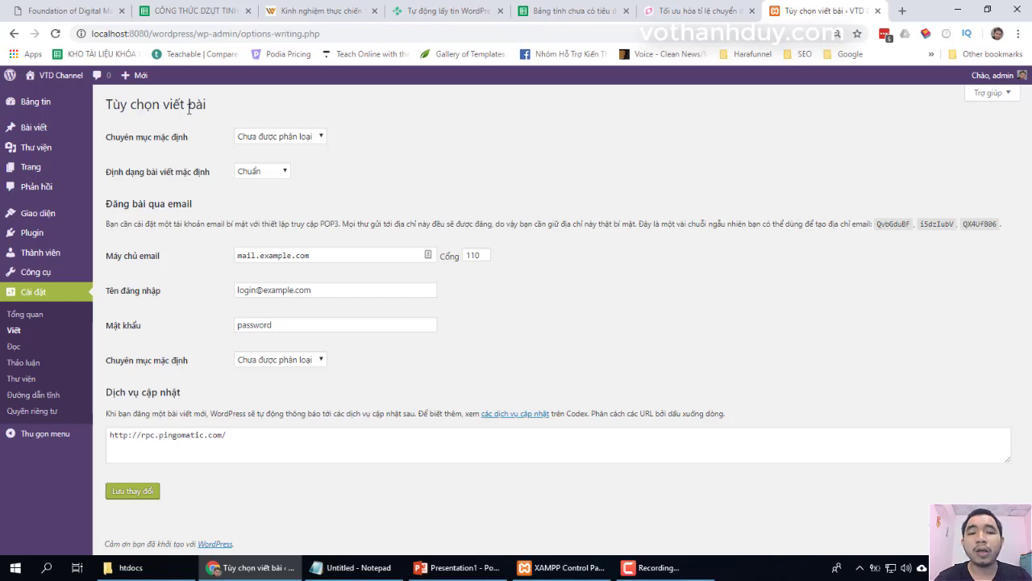
{"action": "left_click", "coordinate": [273, 139]}
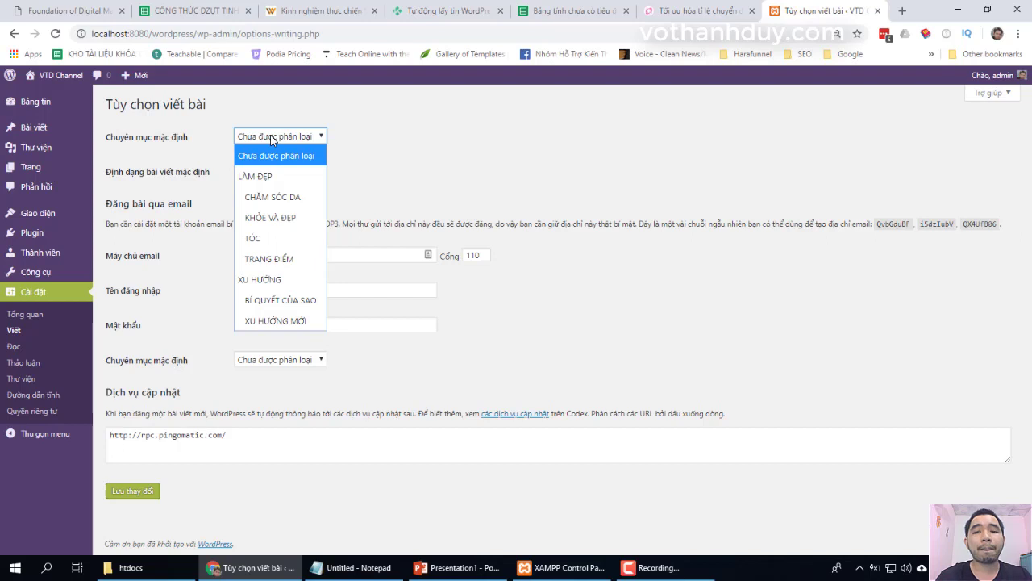
{"action": "left_click", "coordinate": [272, 139]}
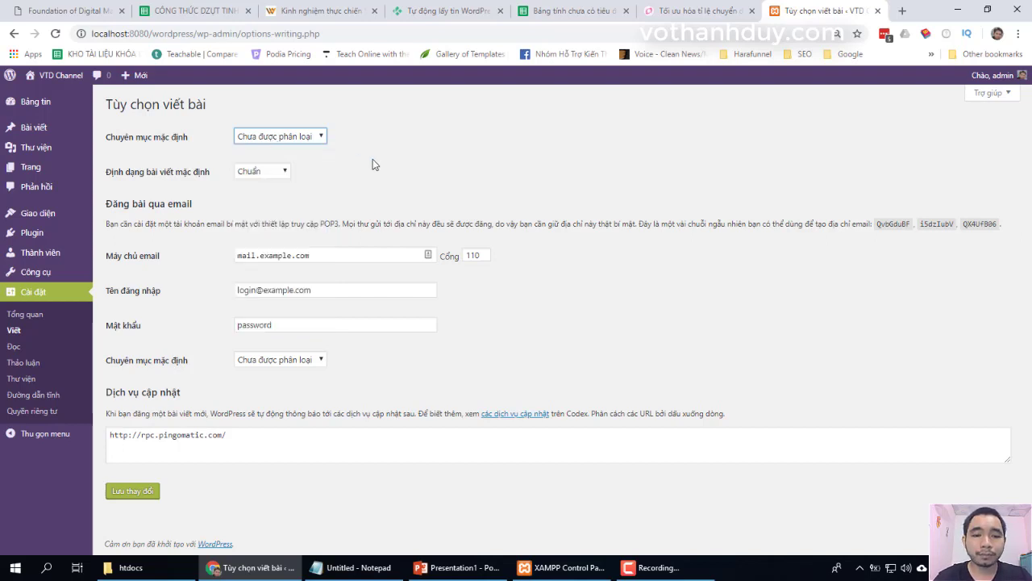
{"action": "left_click", "coordinate": [300, 139]}
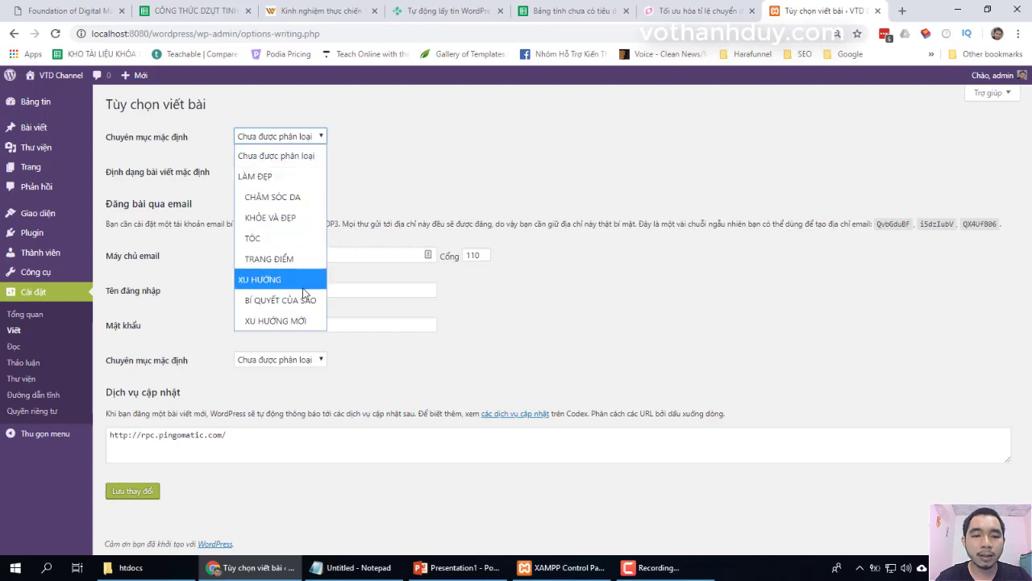
{"action": "left_click", "coordinate": [307, 161]}
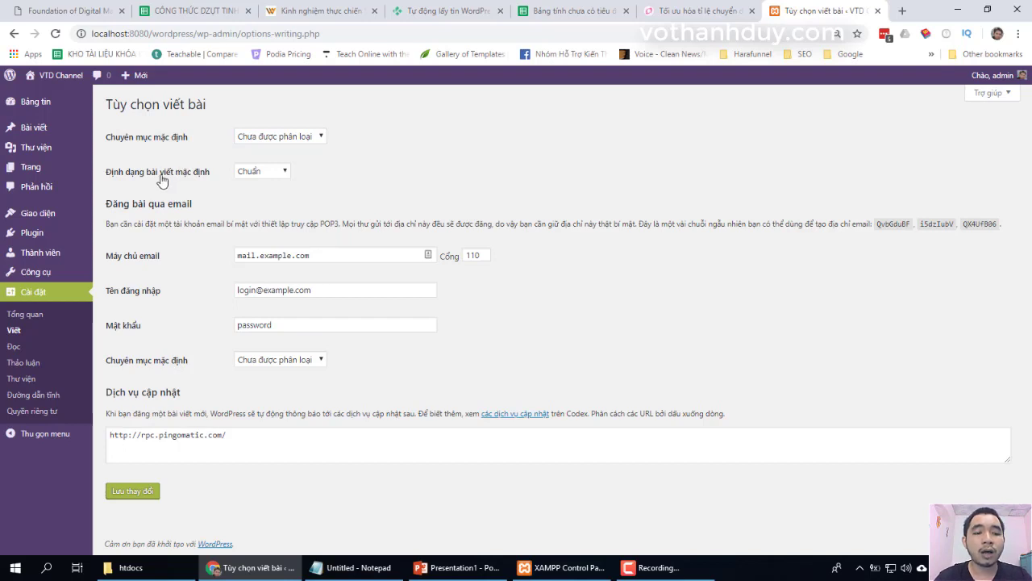
{"action": "left_click", "coordinate": [256, 173]}
{"action": "left_click", "coordinate": [255, 179]}
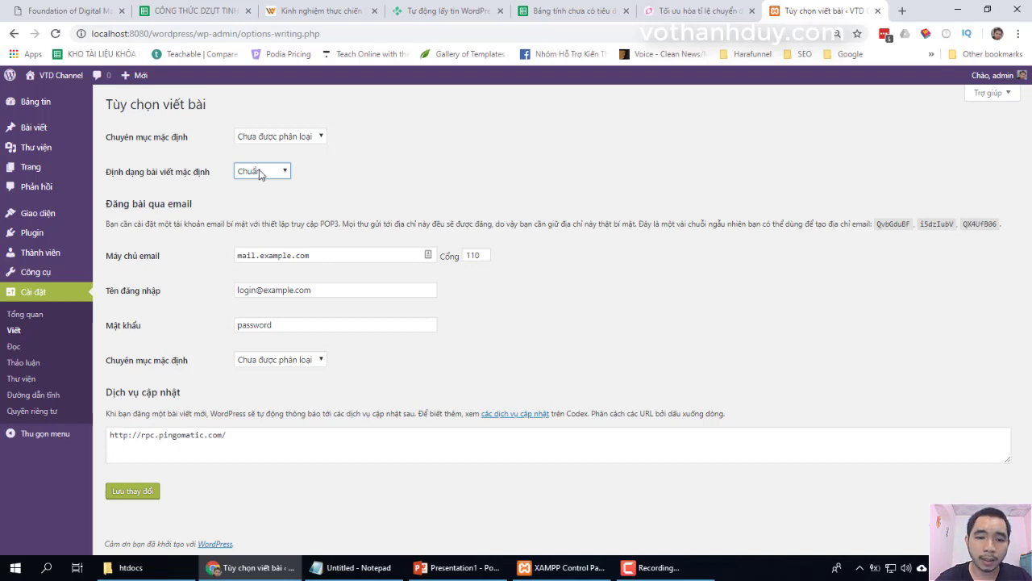
{"action": "left_click", "coordinate": [256, 175]}
{"action": "left_click", "coordinate": [254, 173]}
{"action": "left_click", "coordinate": [258, 176]}
{"action": "left_click", "coordinate": [263, 175]}
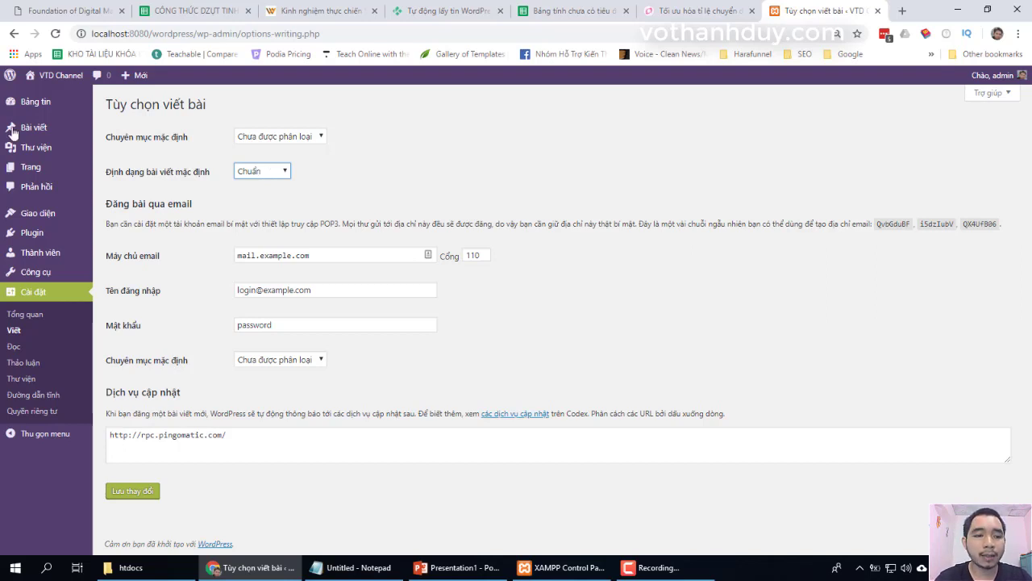
{"action": "mouse_move", "coordinate": [15, 129]}
{"action": "right_click", "coordinate": [122, 145]}
{"action": "left_click", "coordinate": [177, 150]}
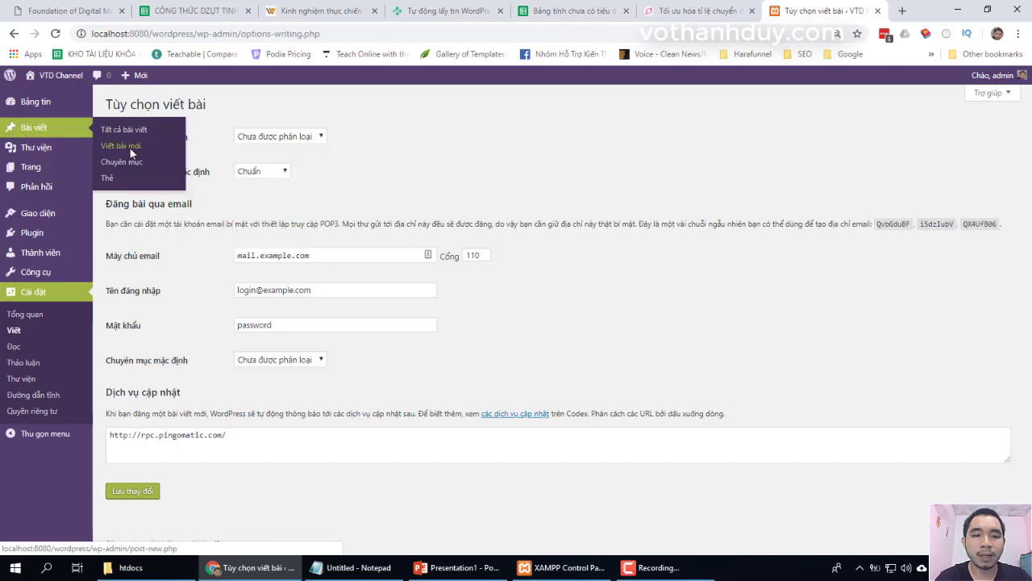
{"action": "left_click", "coordinate": [823, 10]}
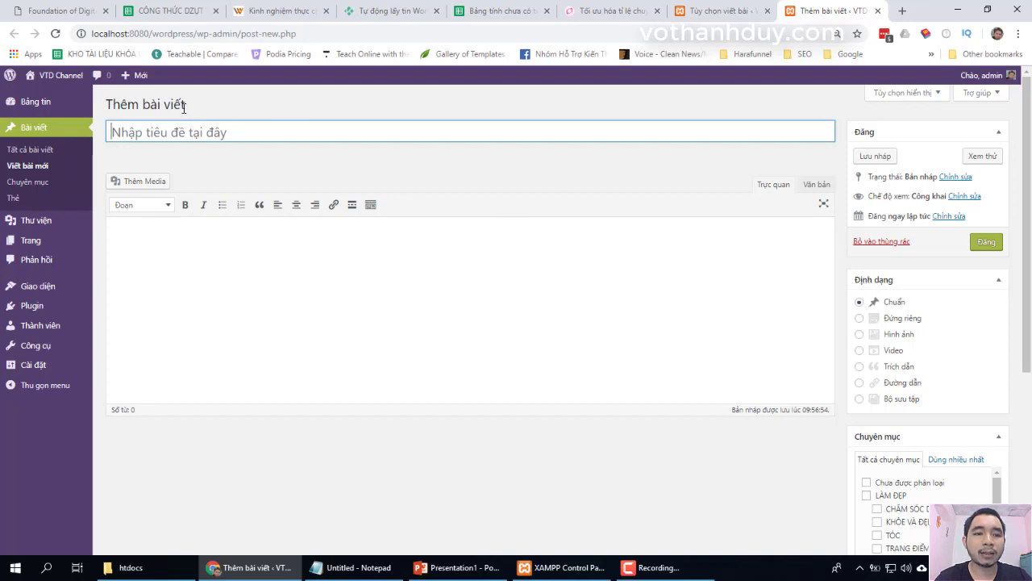
{"action": "left_click_drag", "start_coordinate": [193, 106], "coordinate": [106, 105]}
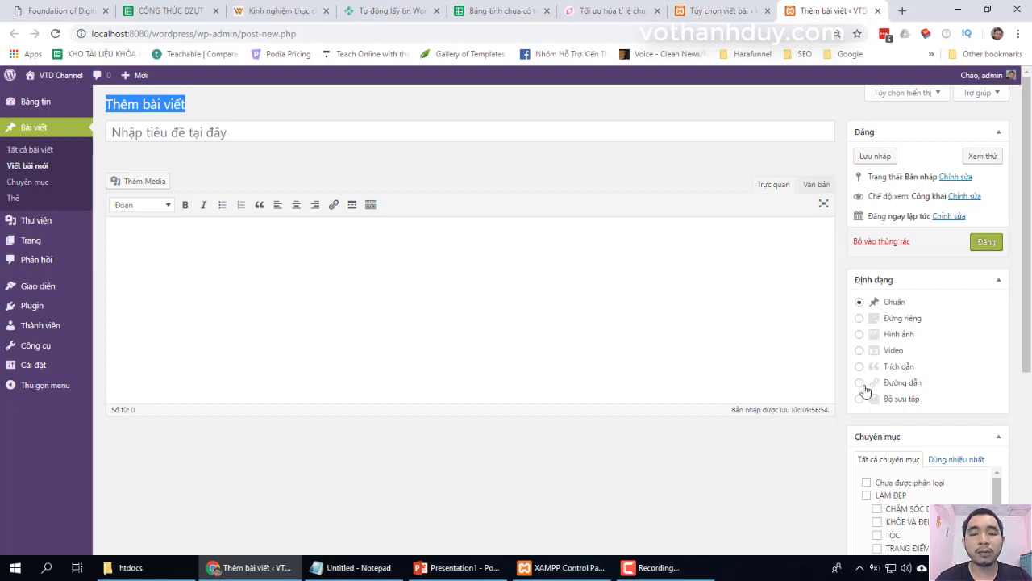
{"action": "left_click", "coordinate": [861, 320]}
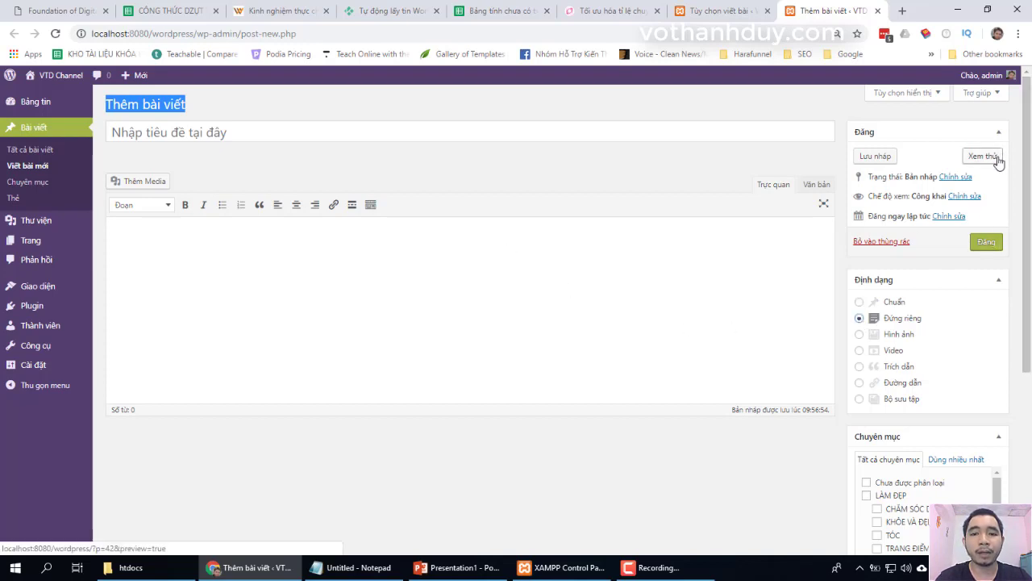
{"action": "left_click", "coordinate": [889, 305]}
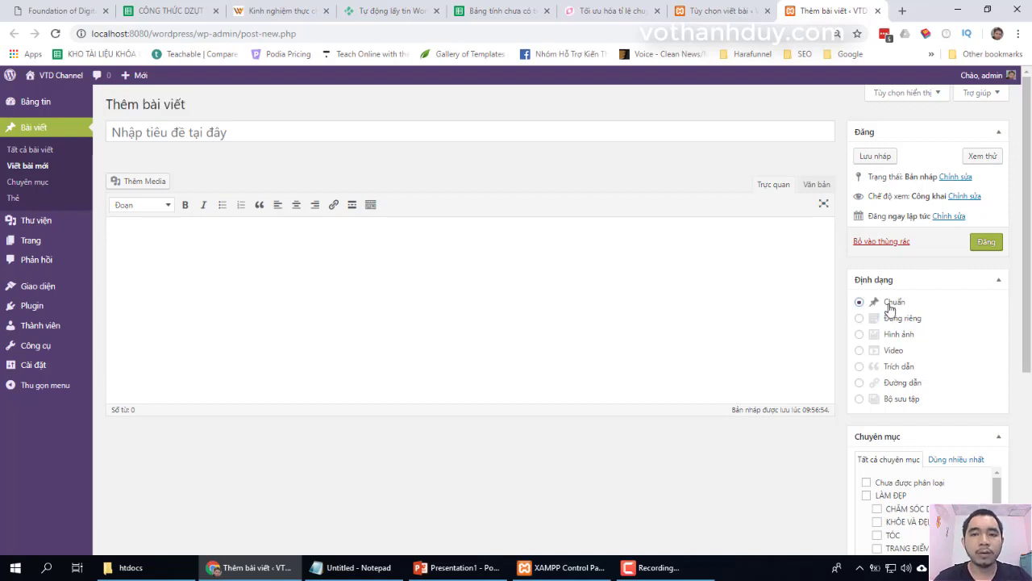
{"action": "left_click", "coordinate": [879, 10]}
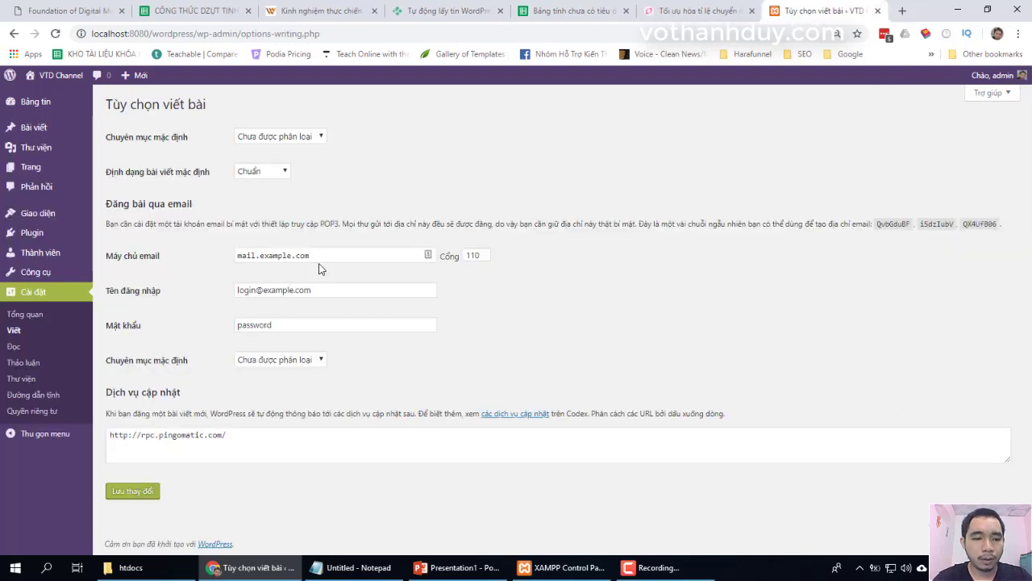
- Open Settings > Reading, then open the live site in a new browser tab
{"action": "left_click", "coordinate": [14, 351]}
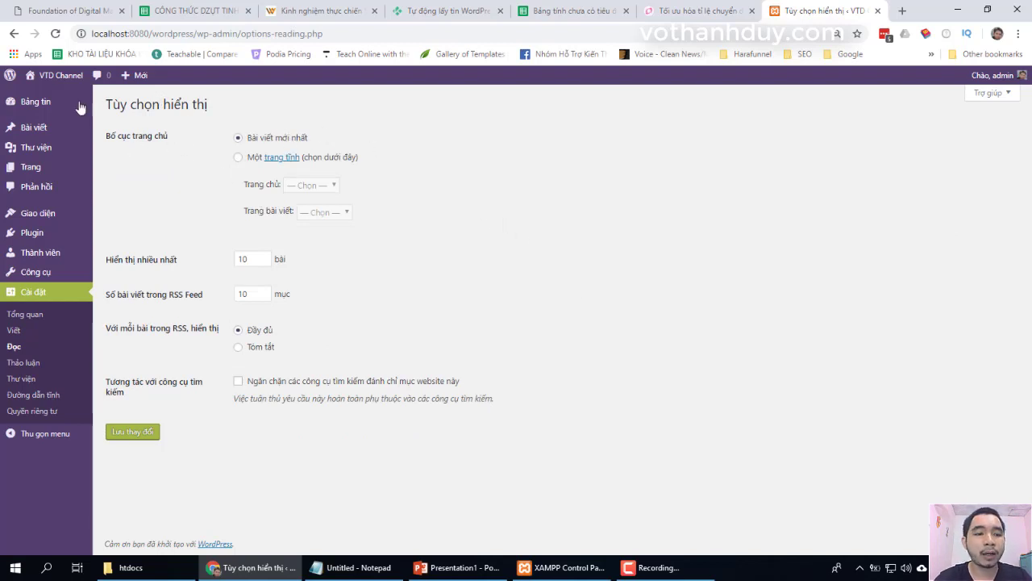
{"action": "mouse_move", "coordinate": [53, 77]}
{"action": "right_click", "coordinate": [54, 97]}
{"action": "left_click", "coordinate": [68, 108]}
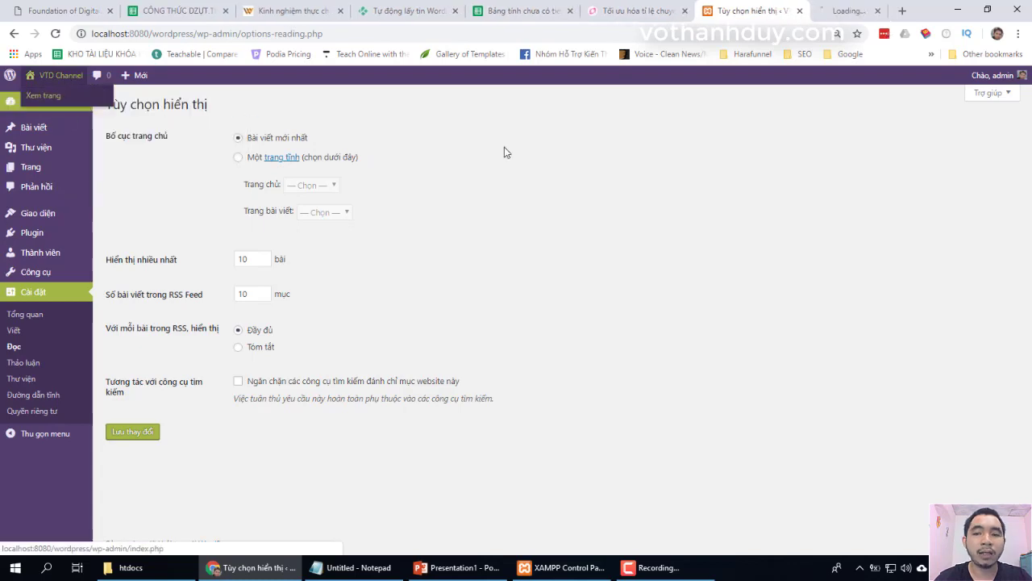
- Glance over the live homepage, then return to the Reading settings tab
{"action": "left_click", "coordinate": [822, 12]}
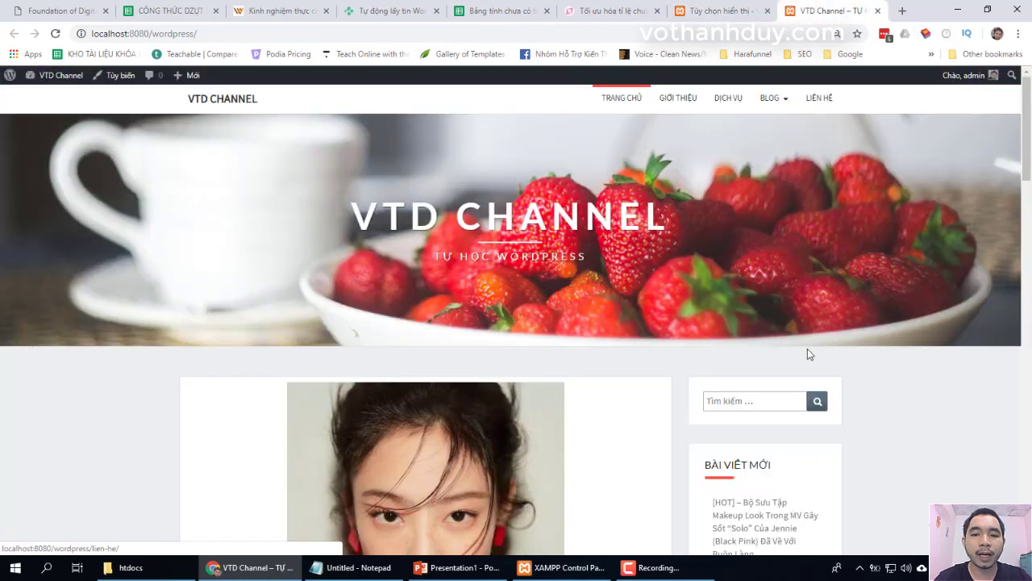
{"action": "scroll", "coordinate": [807, 348], "scroll_direction": "down", "scroll_amount": 15}
{"action": "scroll", "coordinate": [807, 354], "scroll_direction": "up", "scroll_amount": 15}
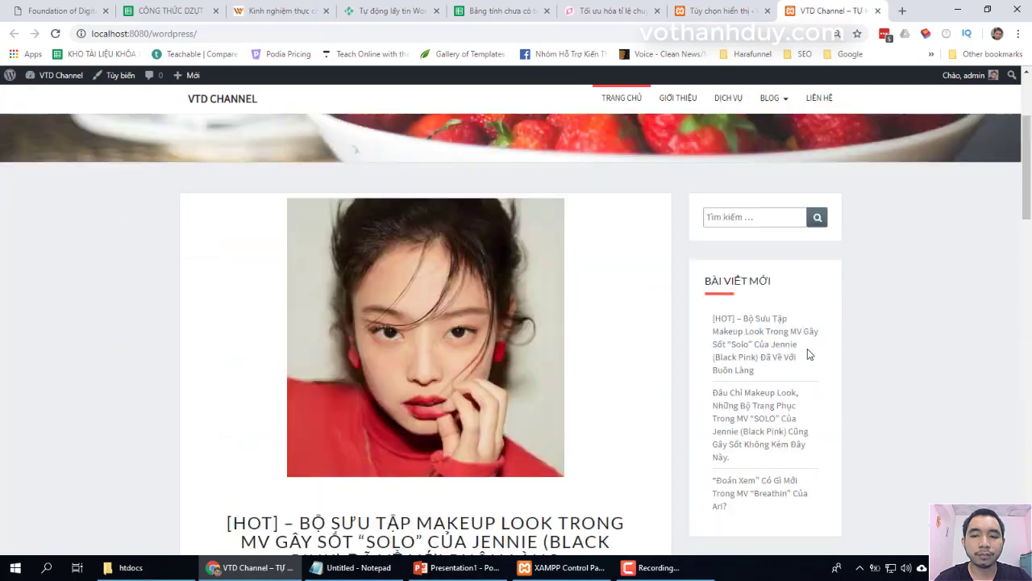
{"action": "left_click", "coordinate": [708, 7]}
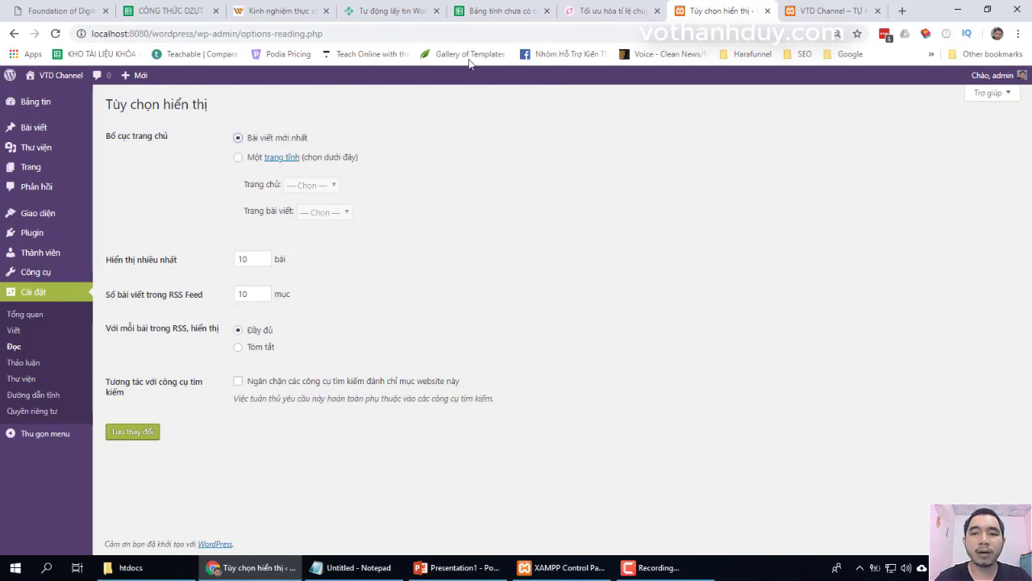
- Switch back to the live homepage and scroll through it again
{"action": "left_click", "coordinate": [796, 7]}
{"action": "scroll", "coordinate": [428, 422], "scroll_direction": "down", "scroll_amount": 3}
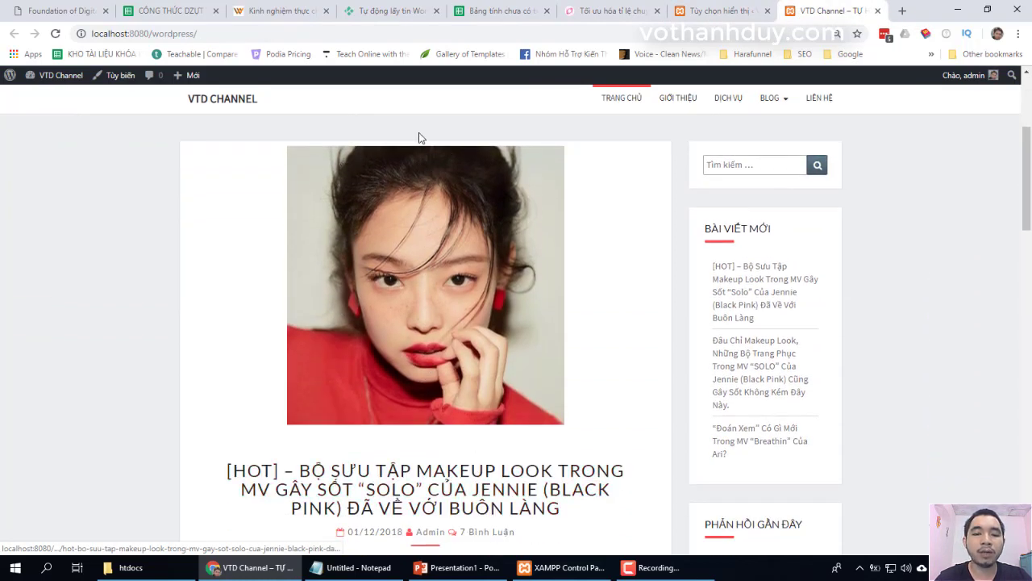
{"action": "scroll", "coordinate": [426, 135], "scroll_direction": "up", "scroll_amount": 1}
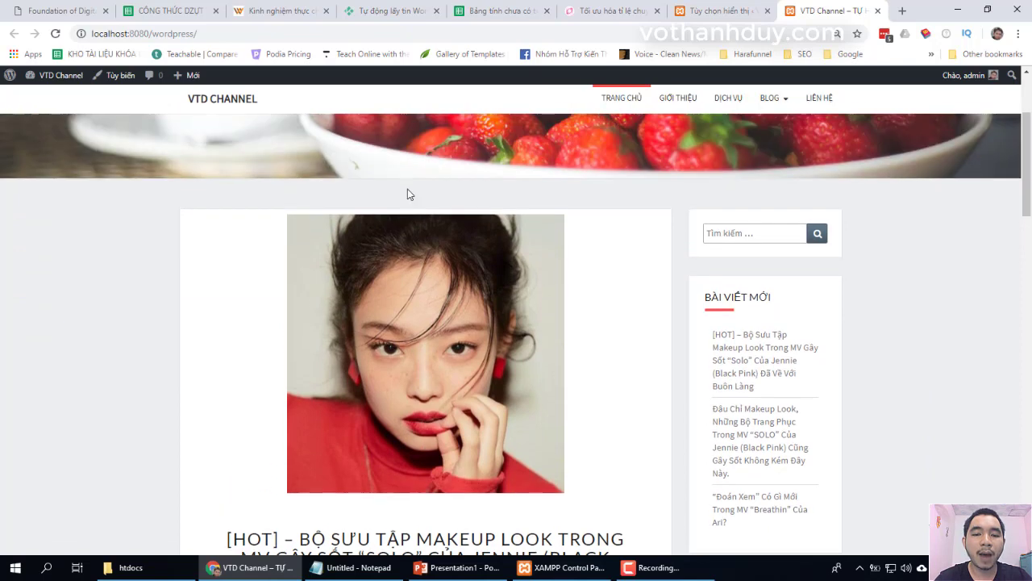
{"action": "scroll", "coordinate": [419, 321], "scroll_direction": "down", "scroll_amount": 1}
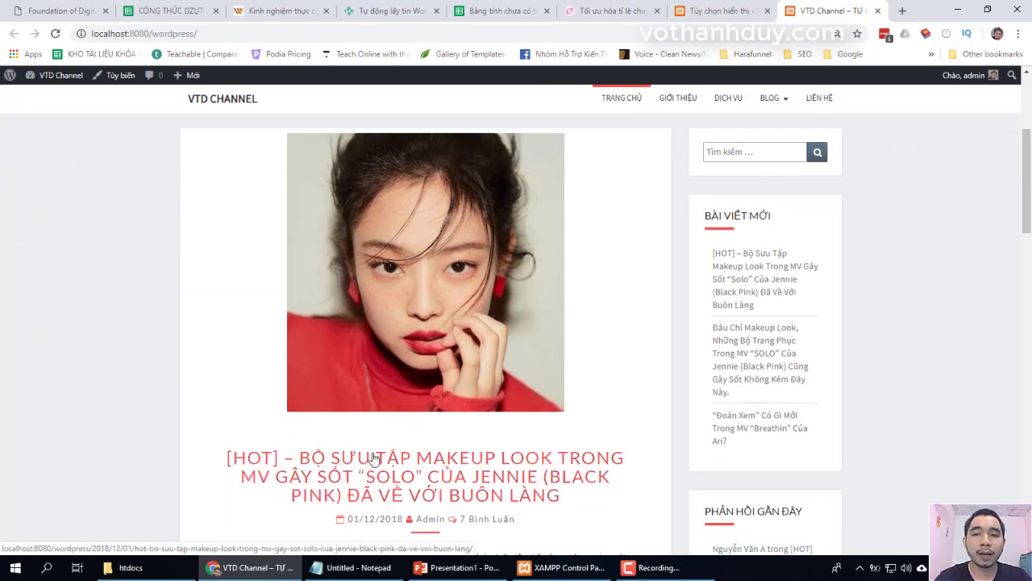
{"action": "scroll", "coordinate": [601, 303], "scroll_direction": "up", "scroll_amount": 1}
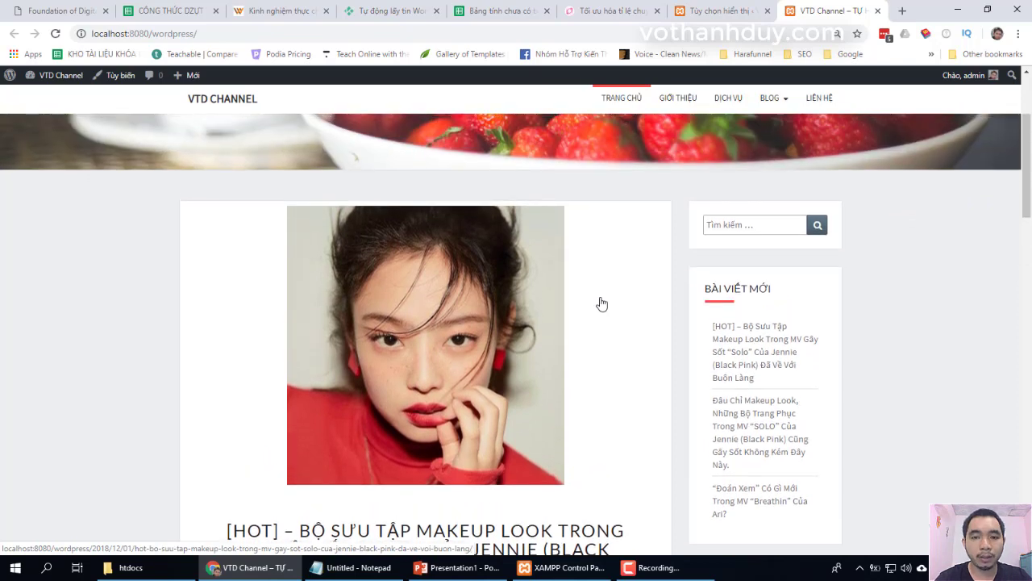
{"action": "double_click", "coordinate": [408, 188]}
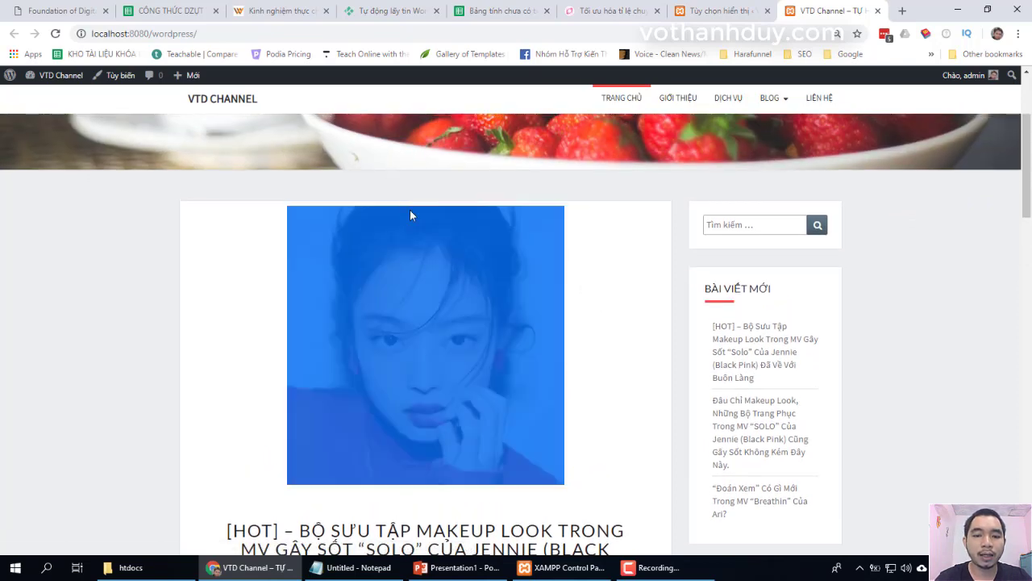
- View the featured makeup post, go back to the homepage, and return to Reading settings
{"action": "left_click", "coordinate": [266, 279]}
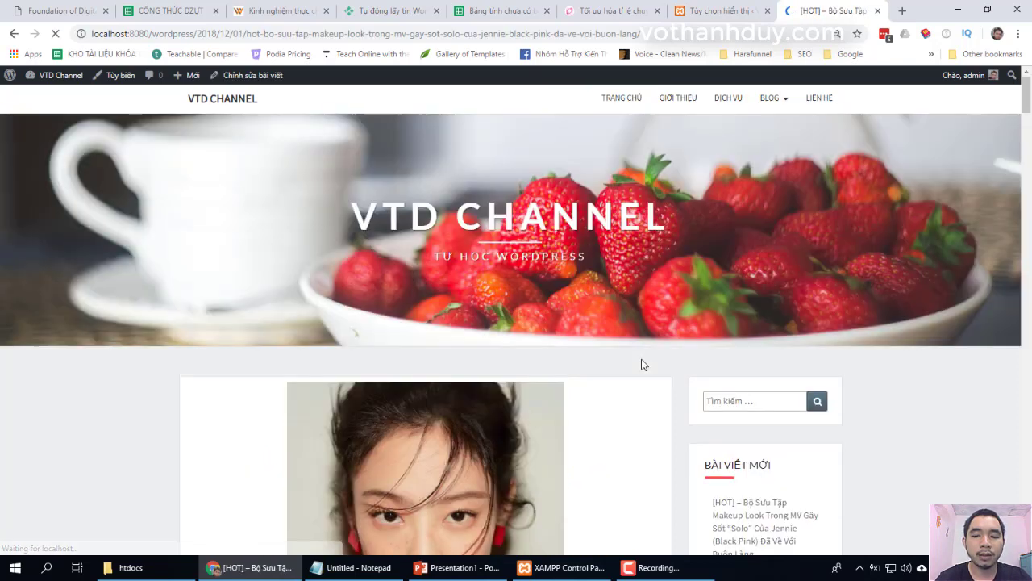
{"action": "scroll", "coordinate": [668, 392], "scroll_direction": "down", "scroll_amount": 4}
{"action": "scroll", "coordinate": [669, 392], "scroll_direction": "up", "scroll_amount": 5}
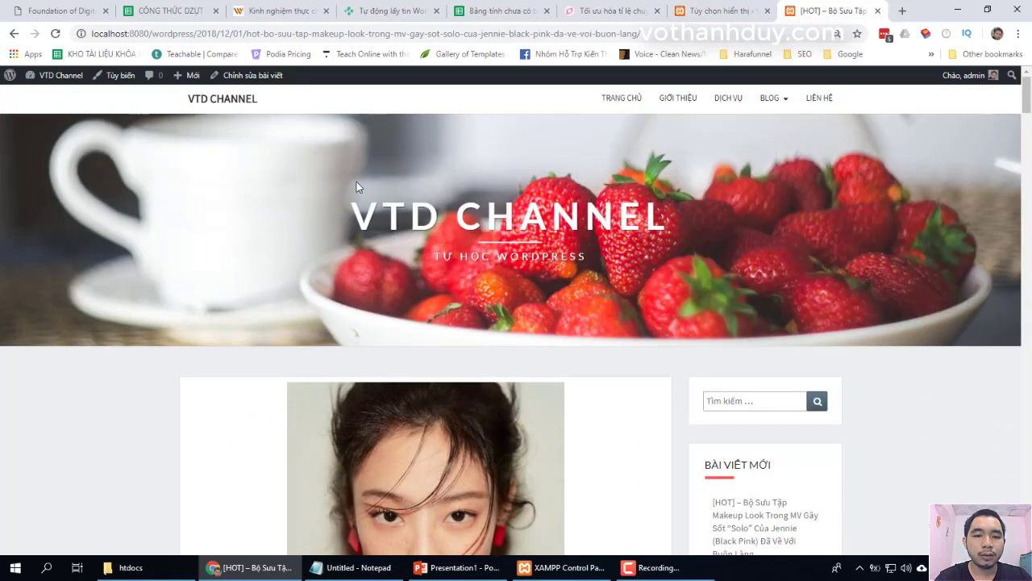
{"action": "left_click", "coordinate": [193, 105]}
{"action": "key", "text": "ctrl+shift+Tab"}
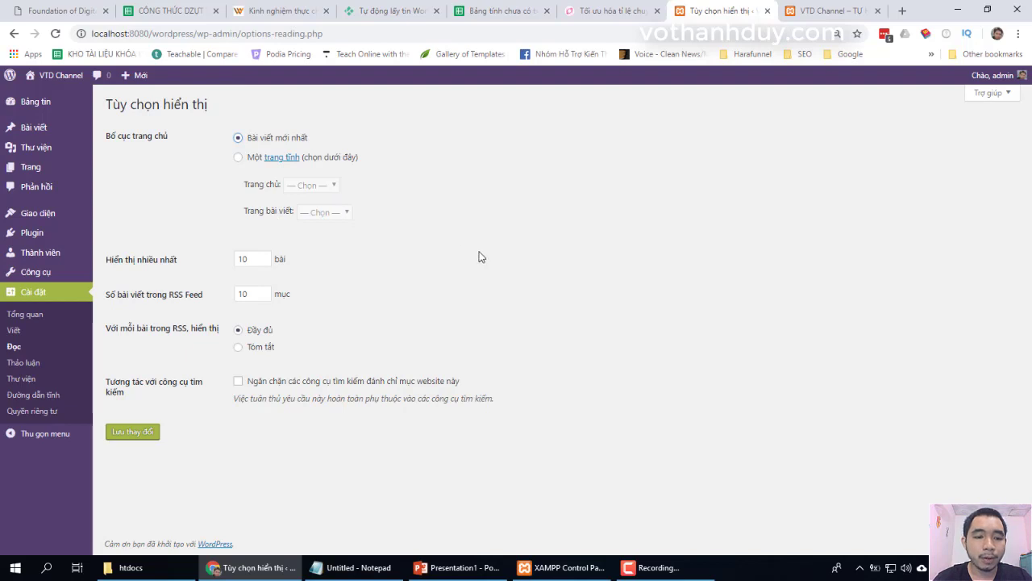
- Set 'Blog pages show at most' to 10 posts in the Reading settings
{"action": "left_click", "coordinate": [247, 259]}
{"action": "double_click", "coordinate": [247, 259]}
{"action": "type", "text": "5"}
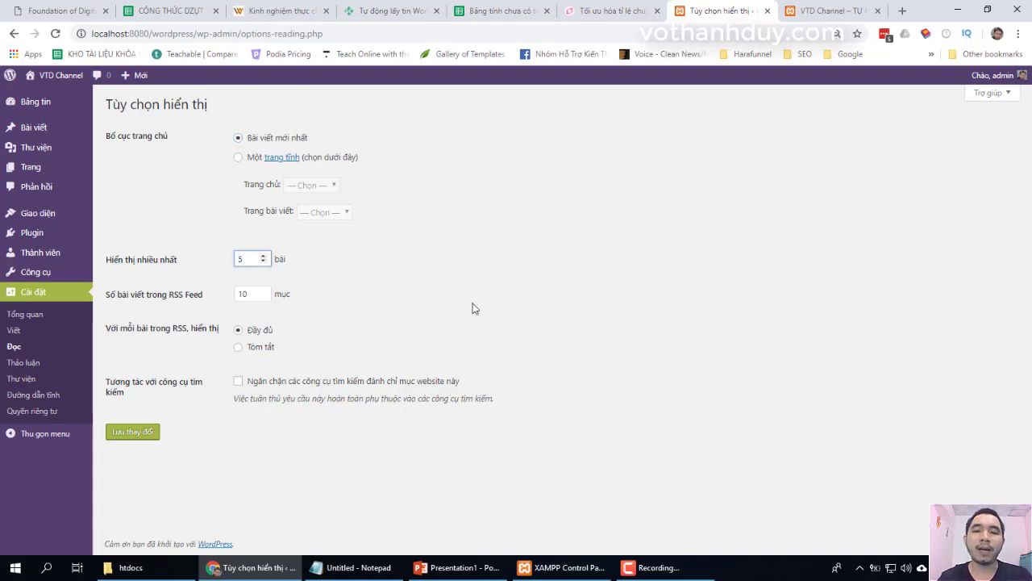
{"action": "double_click", "coordinate": [240, 258]}
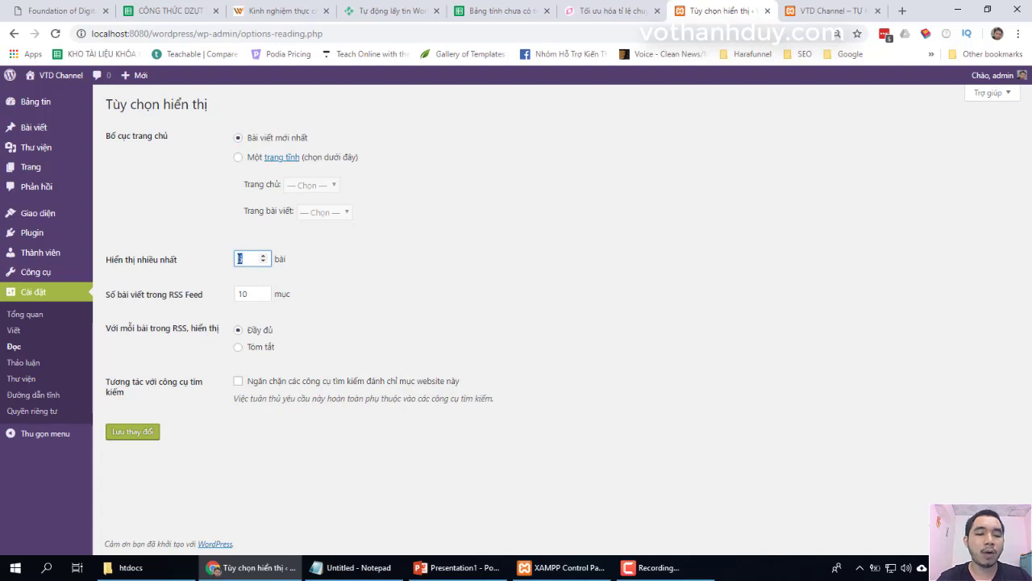
{"action": "type", "text": "10"}
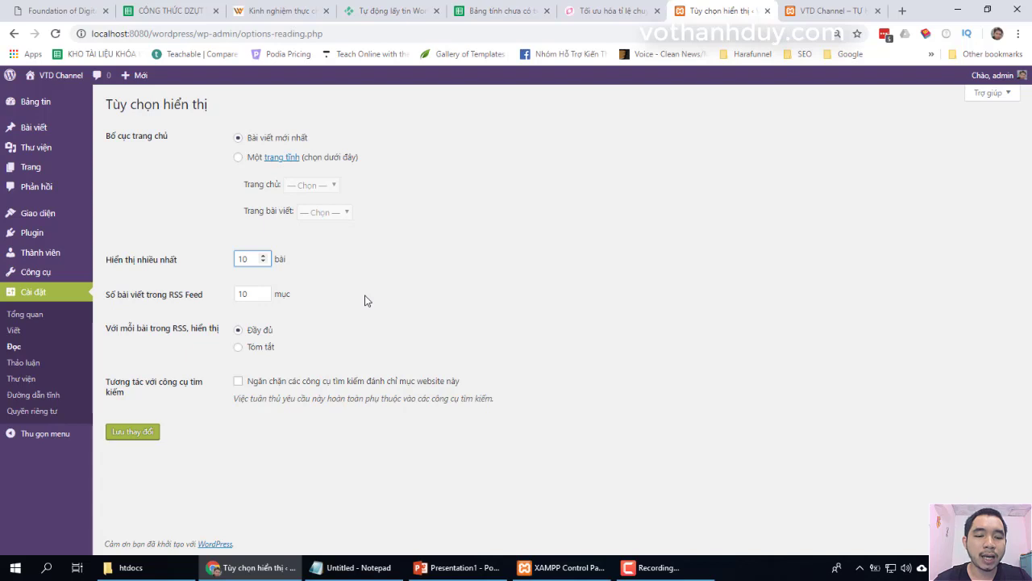
{"action": "left_click", "coordinate": [440, 347]}
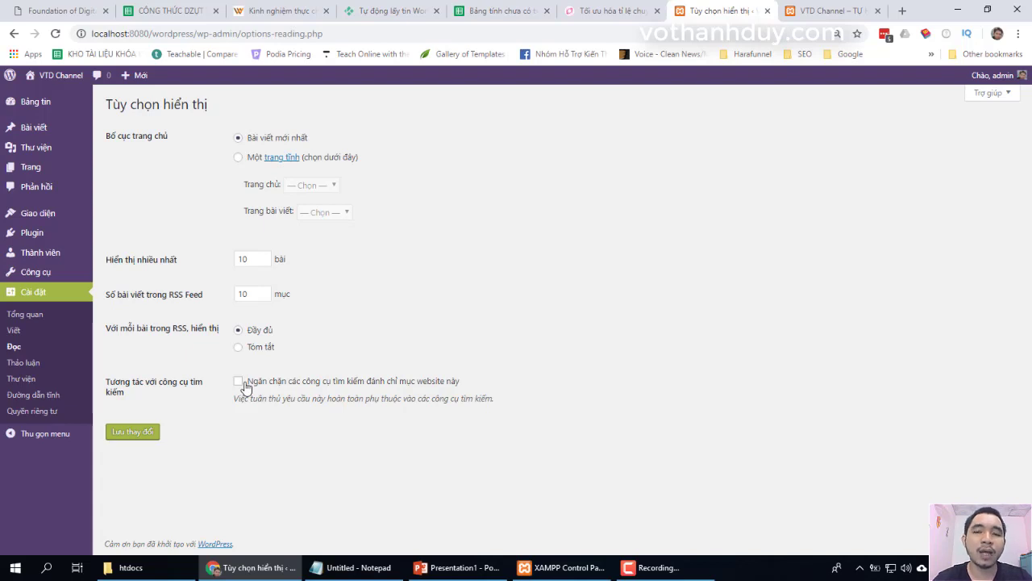
- Scroll through the Discussion settings' comment options, then move on to Media settings
{"action": "left_click", "coordinate": [15, 366]}
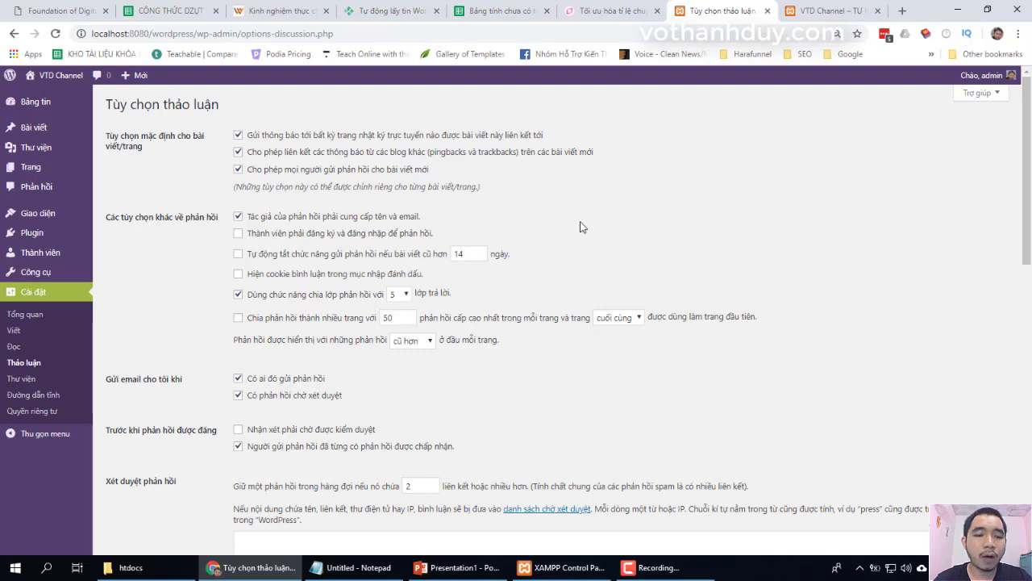
{"action": "scroll", "coordinate": [583, 228], "scroll_direction": "down", "scroll_amount": 8}
{"action": "scroll", "coordinate": [582, 227], "scroll_direction": "up", "scroll_amount": 8}
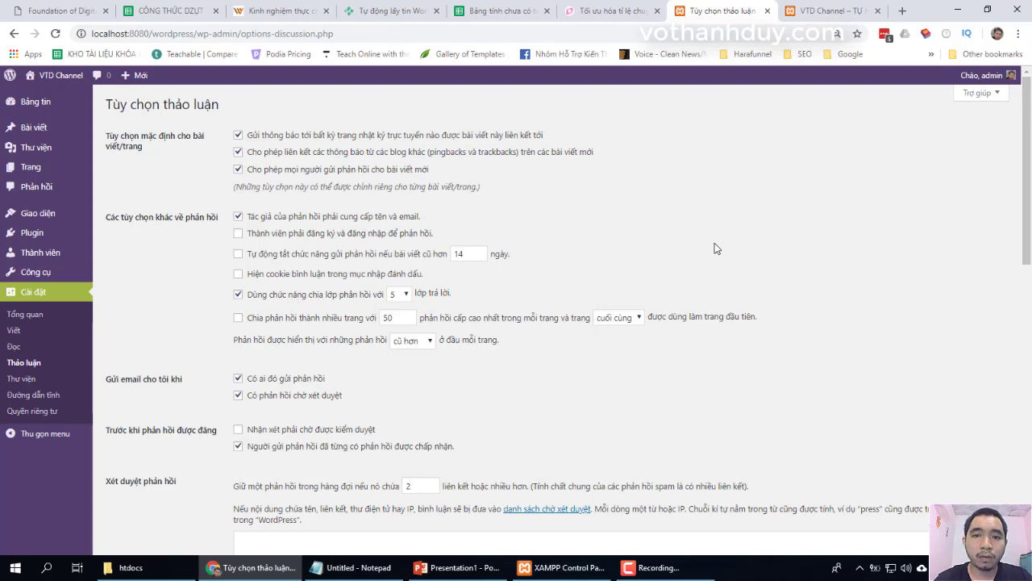
{"action": "scroll", "coordinate": [437, 363], "scroll_direction": "down", "scroll_amount": 8}
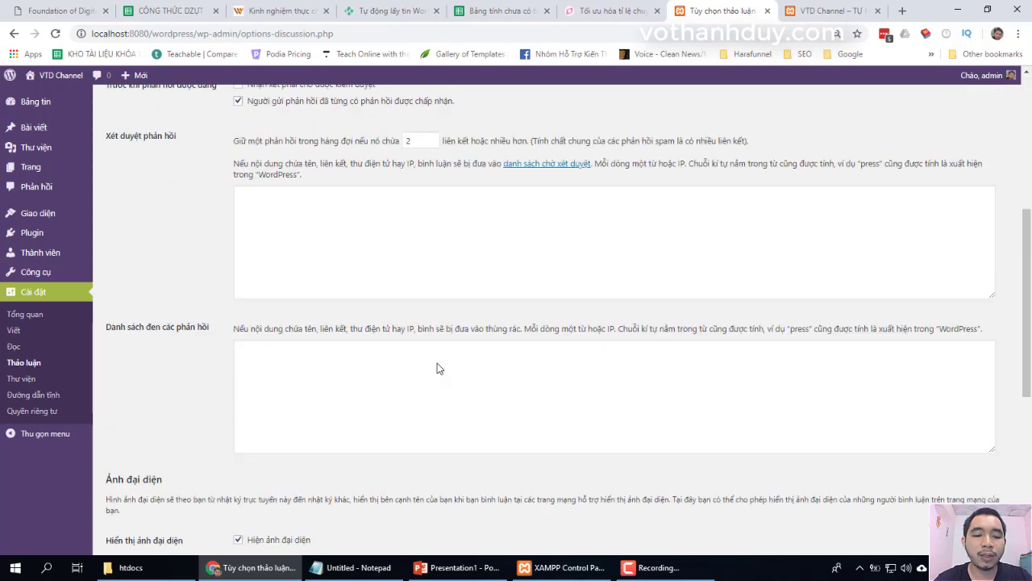
{"action": "scroll", "coordinate": [438, 363], "scroll_direction": "up", "scroll_amount": 10}
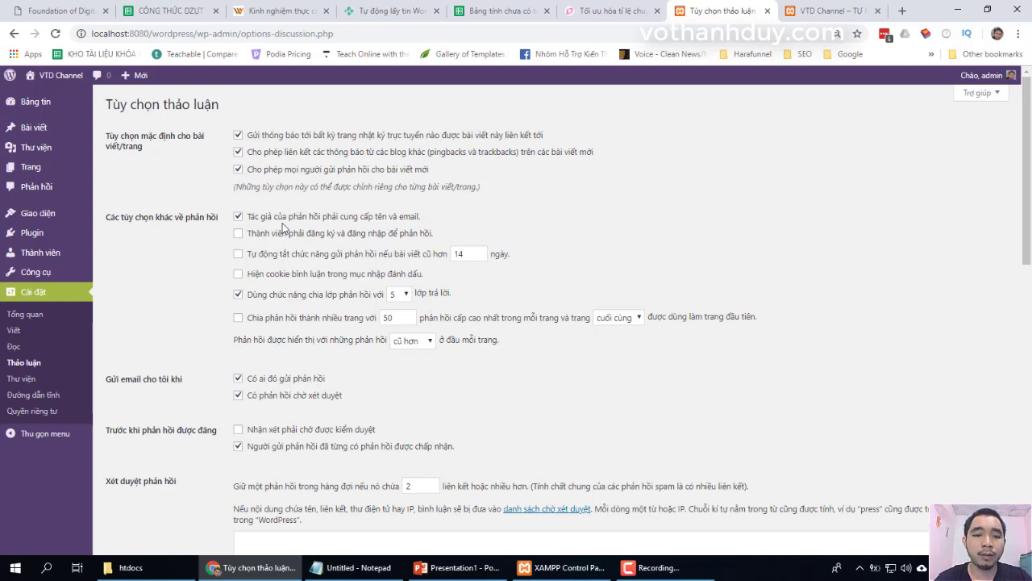
{"action": "left_click", "coordinate": [23, 380]}
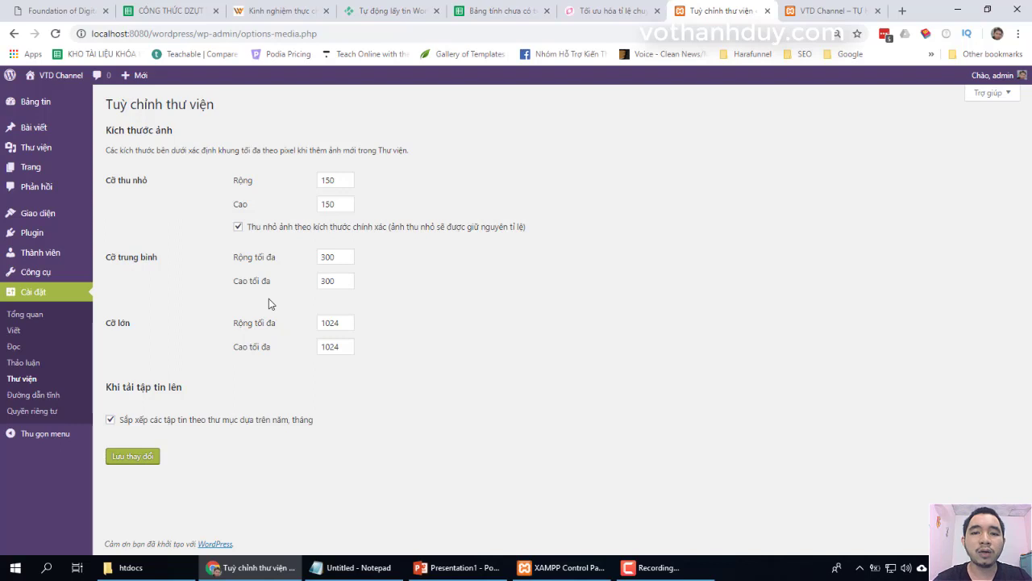
- Open the Permalinks settings, then switch over to the PowerPoint presentation
{"action": "left_click", "coordinate": [52, 396]}
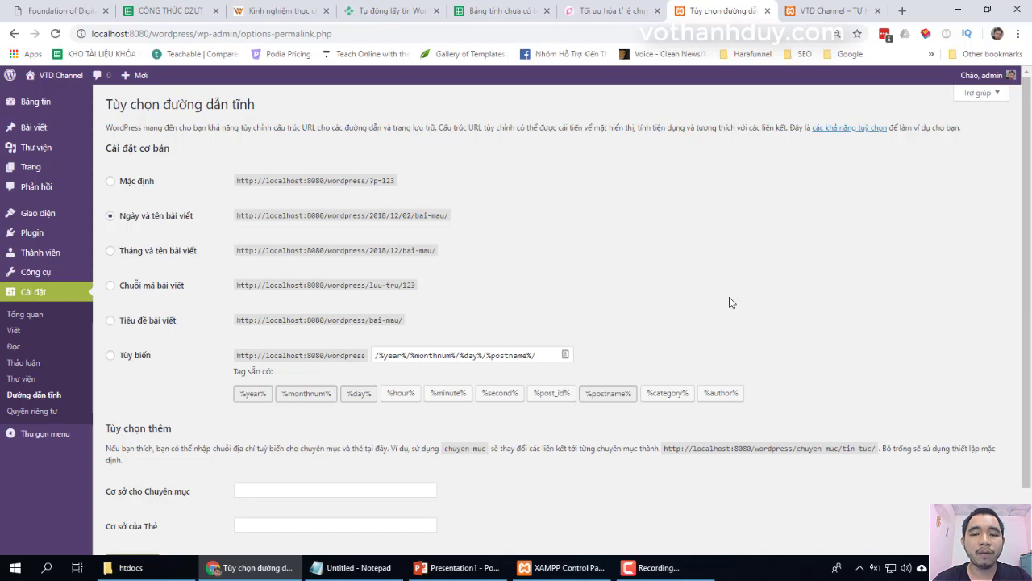
{"action": "left_click", "coordinate": [455, 567]}
- Duplicate slide 17 as slide 18 and retitle it 'SEO - SEARCH ENGINE OPTIMIZATION'
{"action": "right_click", "coordinate": [94, 482]}
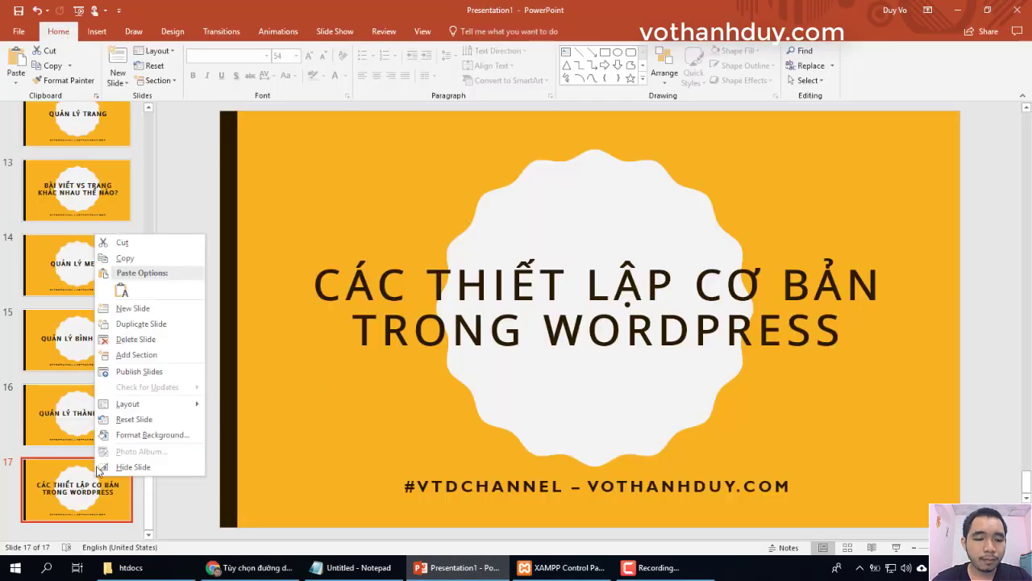
{"action": "left_click", "coordinate": [149, 324]}
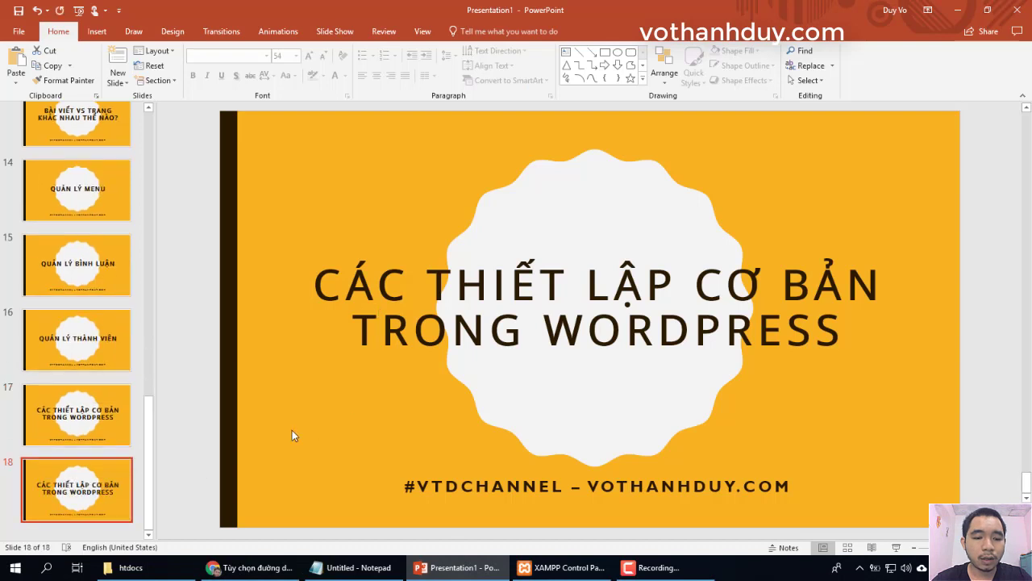
{"action": "left_click", "coordinate": [455, 321]}
{"action": "key", "text": "ctrl+a"}
{"action": "type", "text": "SEO -"}
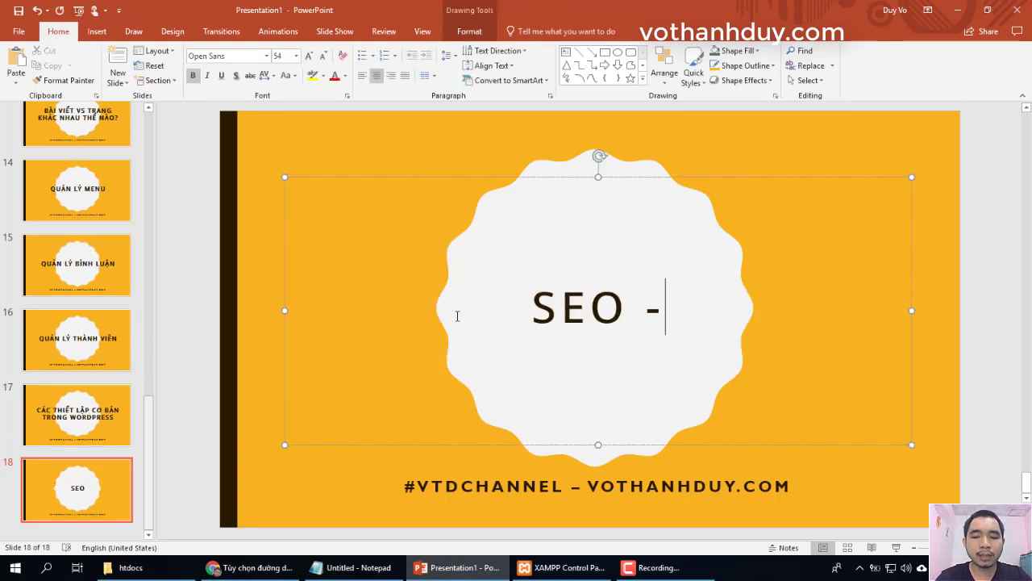
{"action": "type", "text": " SERC"}
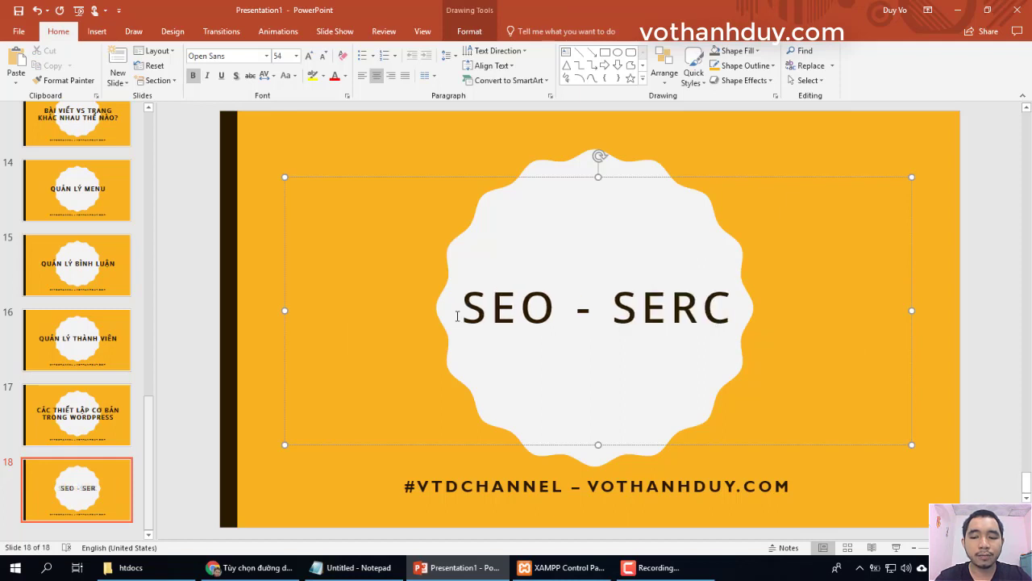
{"action": "key", "text": "BackSpace"}
{"action": "key", "text": "BackSpace"}
{"action": "key", "text": "BackSpace"}
{"action": "key", "text": "BackSpace"}
{"action": "type", "text": "SEARCH ENG"}
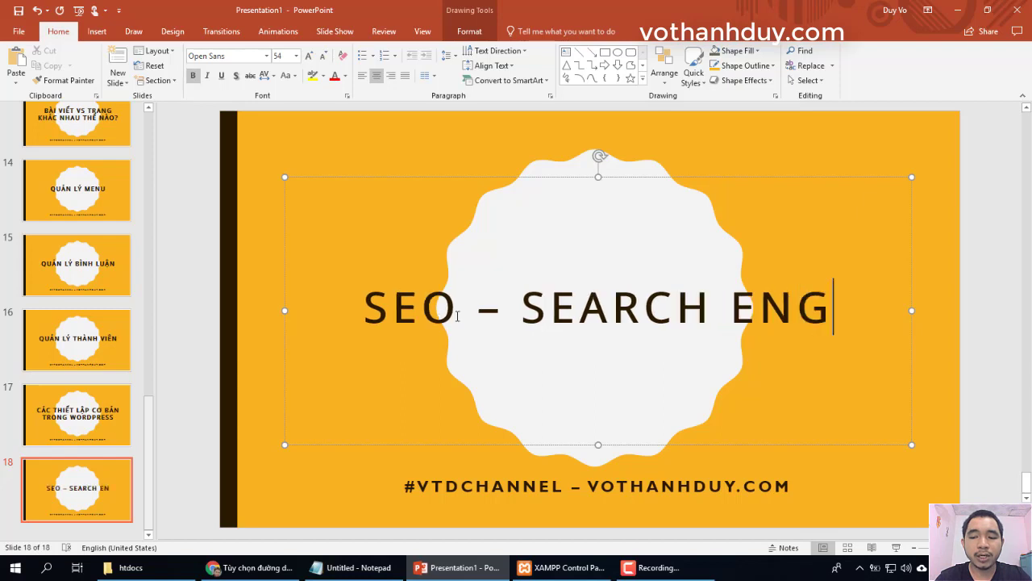
{"action": "type", "text": "INE OPTIMIZATION"}
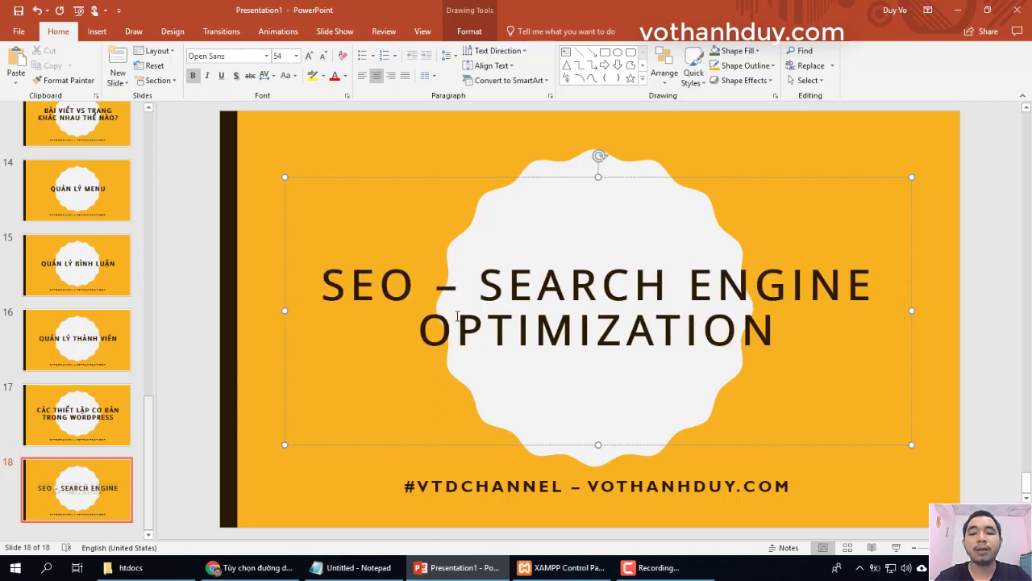
{"action": "key", "text": "Return"}
- Add the second title line '(TỐI ƯU HÓA BỘ MÁY TÌM KIẾM)'
{"action": "type", "text": "(TỐI ƯU"}
{"action": "type", "text": " HÓA CÔN"}
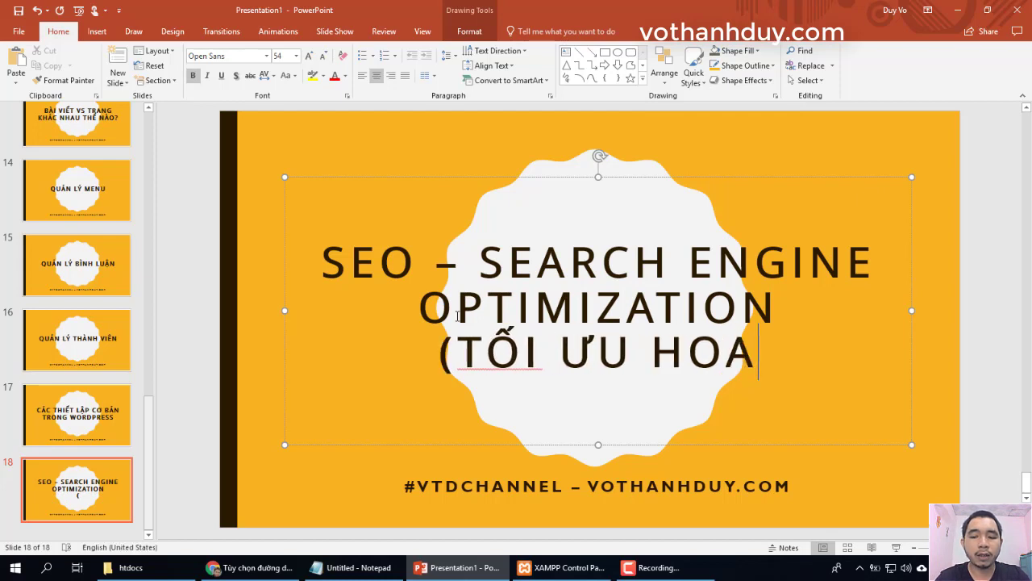
{"action": "type", "text": "G CỤ"}
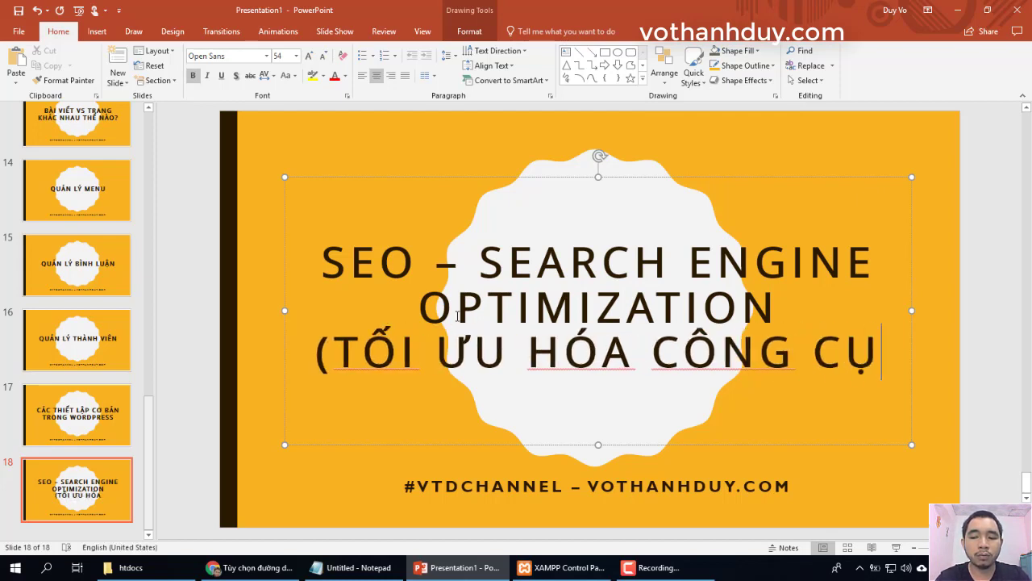
{"action": "key", "text": "BackSpace"}
{"action": "key", "text": "BackSpace"}
{"action": "key", "text": "BackSpace"}
{"action": "key", "text": "BackSpace"}
{"action": "key", "text": "BackSpace"}
{"action": "key", "text": "BackSpace"}
{"action": "key", "text": "BackSpace"}
{"action": "type", "text": "CÔNG CỤ TÌM KIẾM GOOG"}
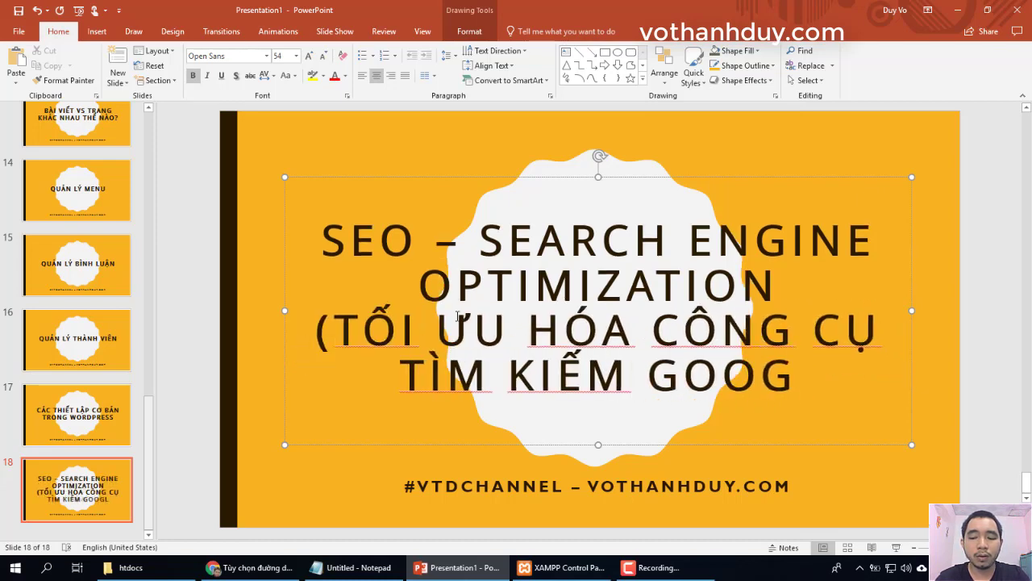
{"action": "key", "text": "BackSpace"}
{"action": "key", "text": "BackSpace"}
{"action": "key", "text": "BackSpace"}
{"action": "key", "text": "BackSpace"}
{"action": "key", "text": "BackSpace"}
{"action": "key", "text": "BackSpace"}
{"action": "type", "text": "M)"}
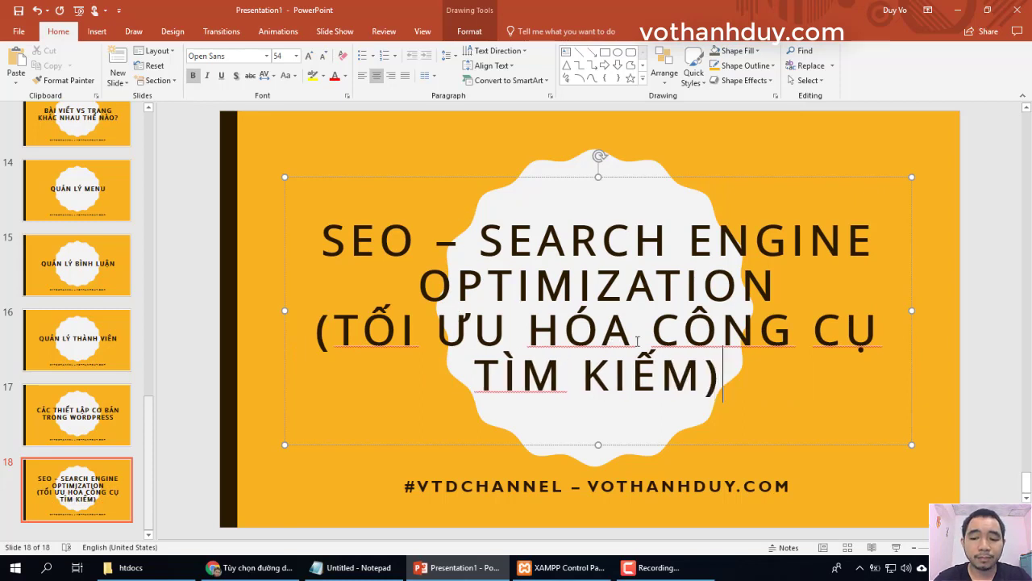
{"action": "double_click", "coordinate": [690, 331]}
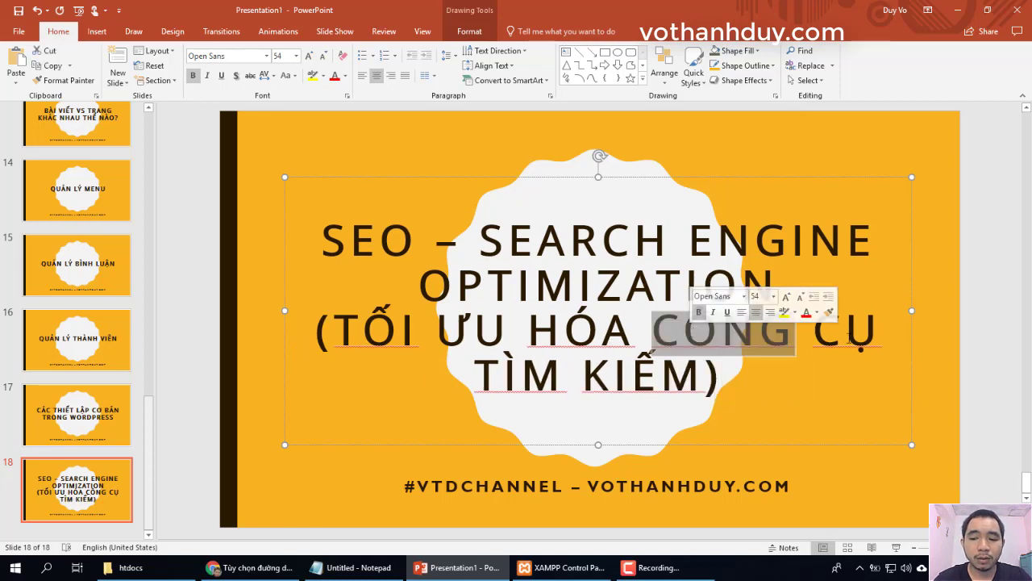
{"action": "left_click_drag", "start_coordinate": [875, 332], "coordinate": [728, 326]}
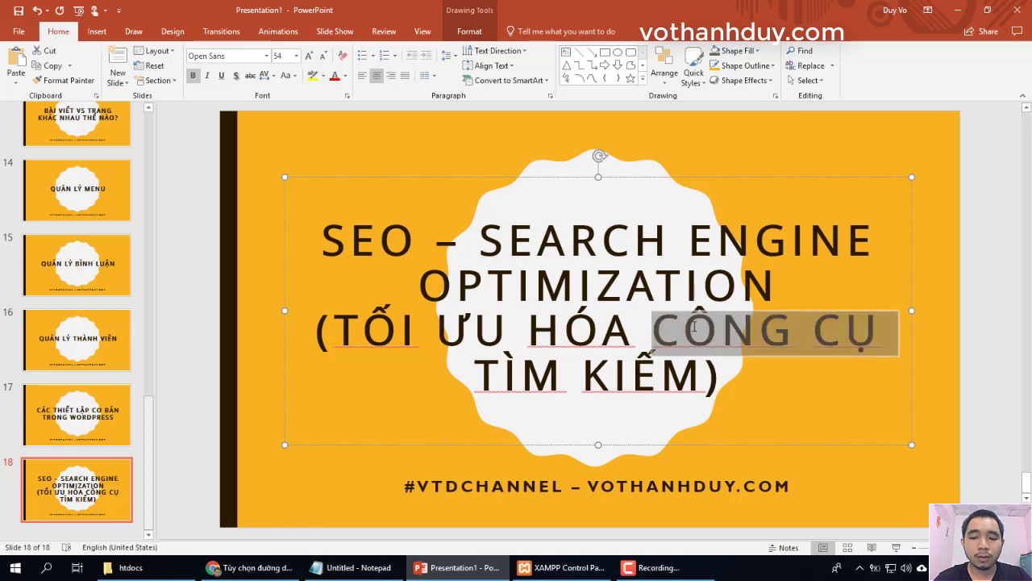
{"action": "type", "text": "BỘ MÁY"}
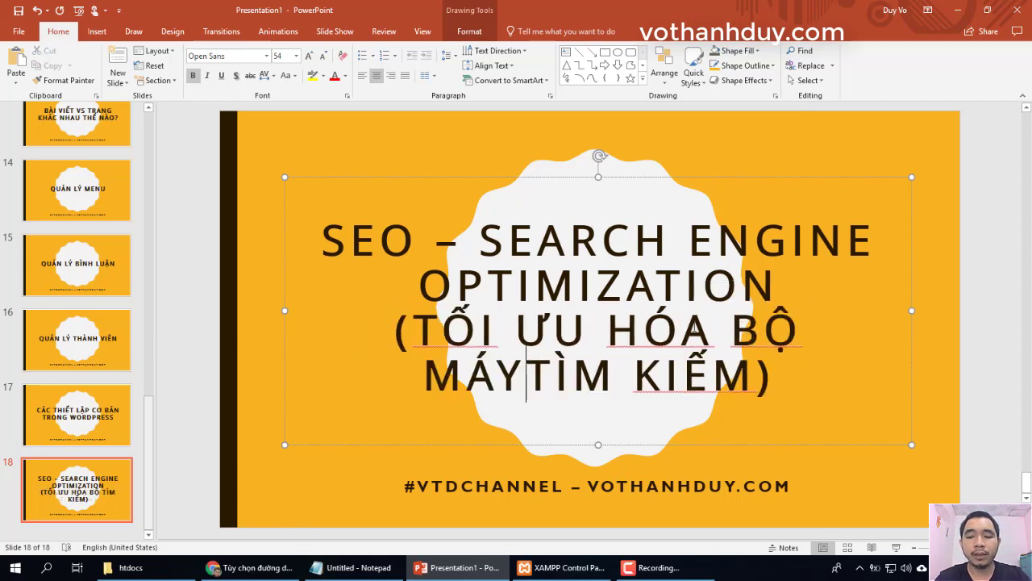
{"action": "type", "text": " TIN"}
{"action": "key", "text": "BackSpace"}
{"action": "key", "text": "BackSpace"}
{"action": "key", "text": "BackSpace"}
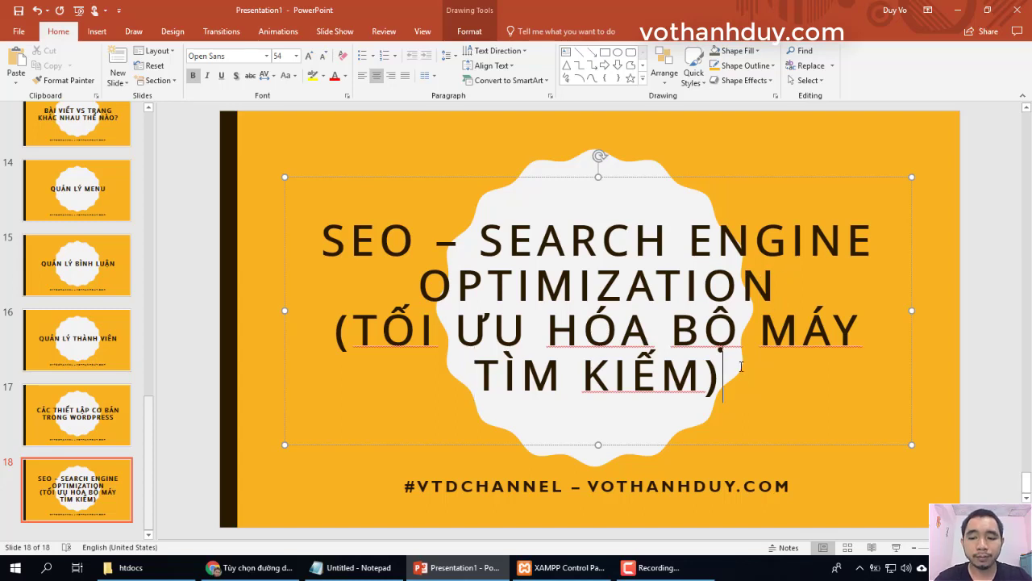
- Set the whole slide 18 title to 40 pt, then return to WordPress in Chrome
{"action": "key", "text": "ctrl+a"}
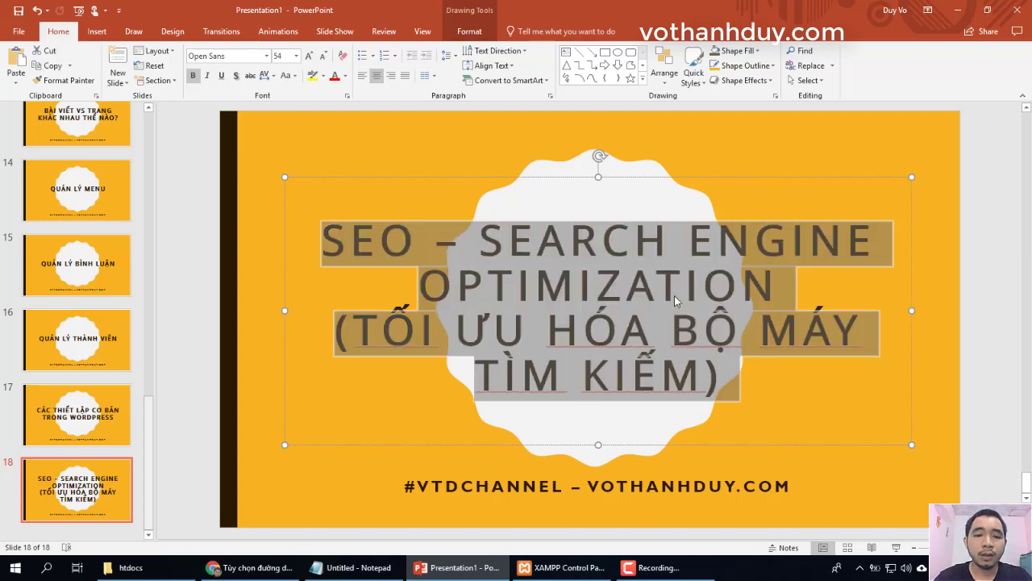
{"action": "left_click", "coordinate": [295, 55]}
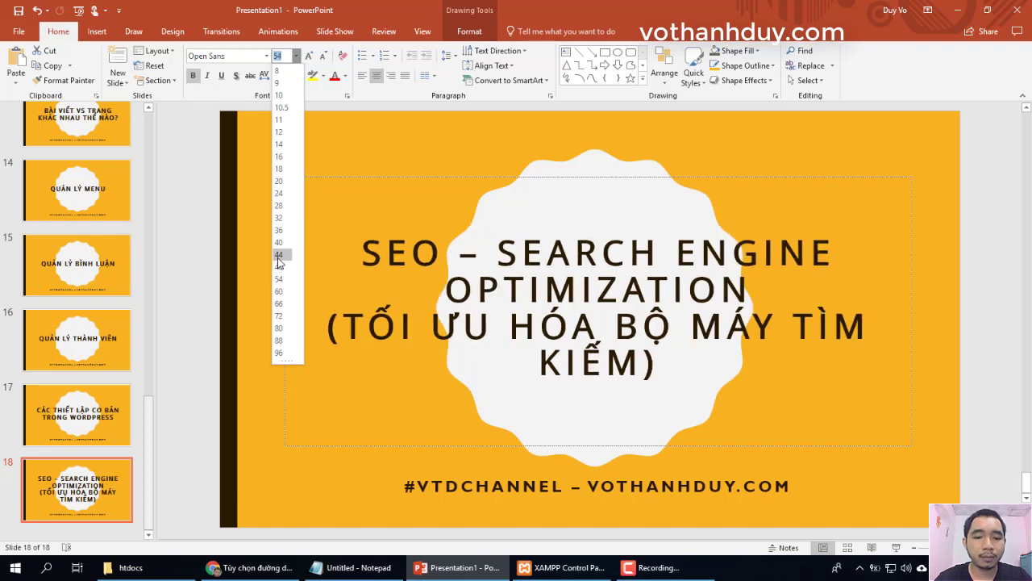
{"action": "left_click", "coordinate": [278, 242]}
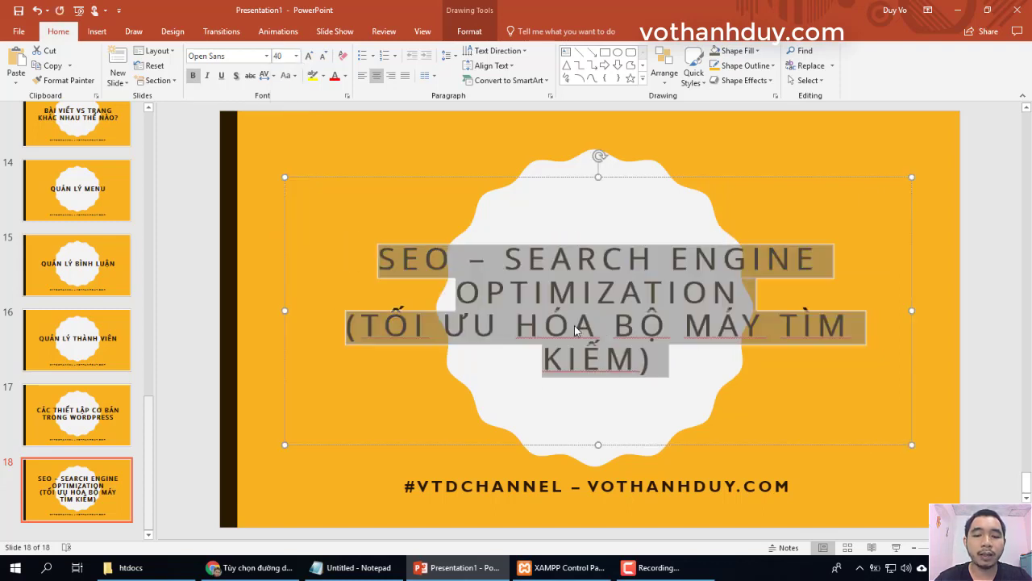
{"action": "left_click", "coordinate": [599, 330]}
{"action": "left_click", "coordinate": [975, 298]}
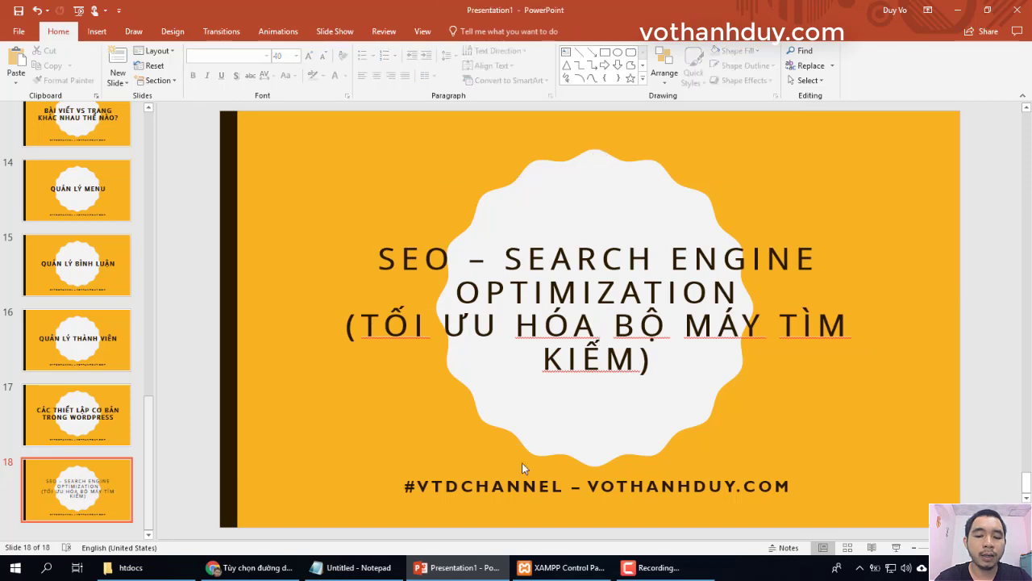
{"action": "left_click", "coordinate": [262, 568]}
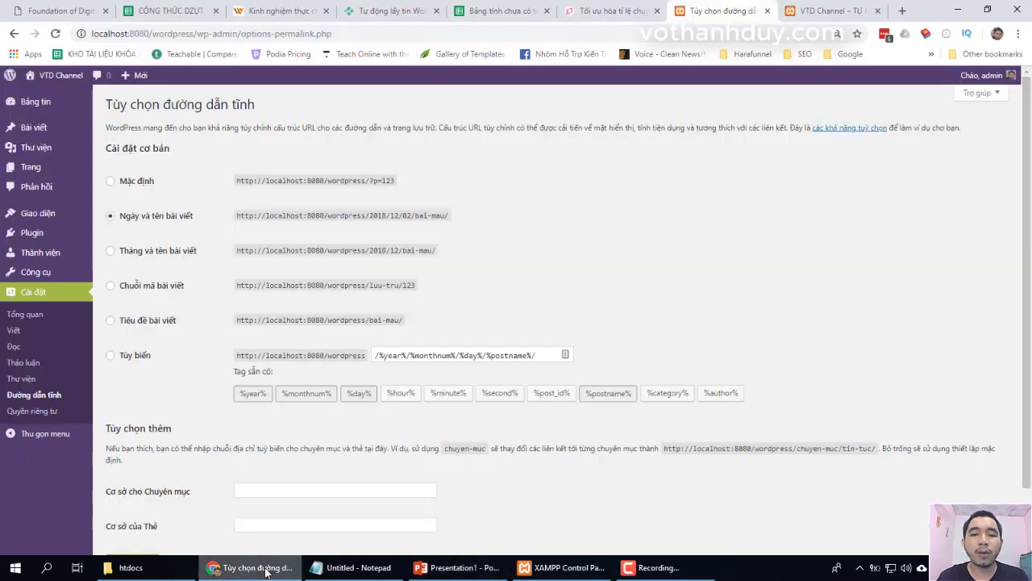